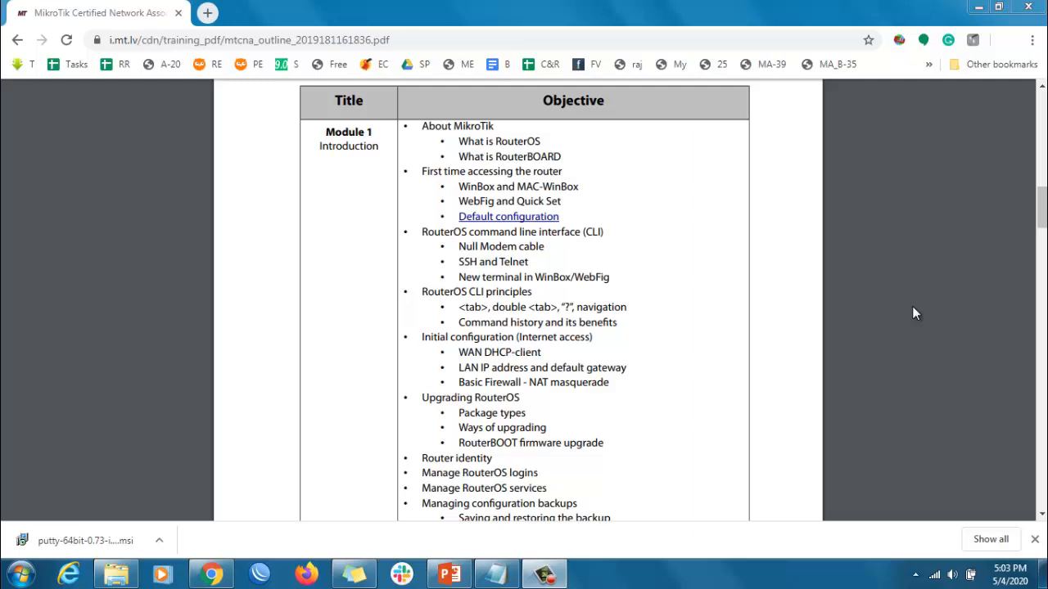
Switch to WinBox, connect as admin to the neighbor router at 192.168.88.1 and accept its default configuration notice
click(259, 574)
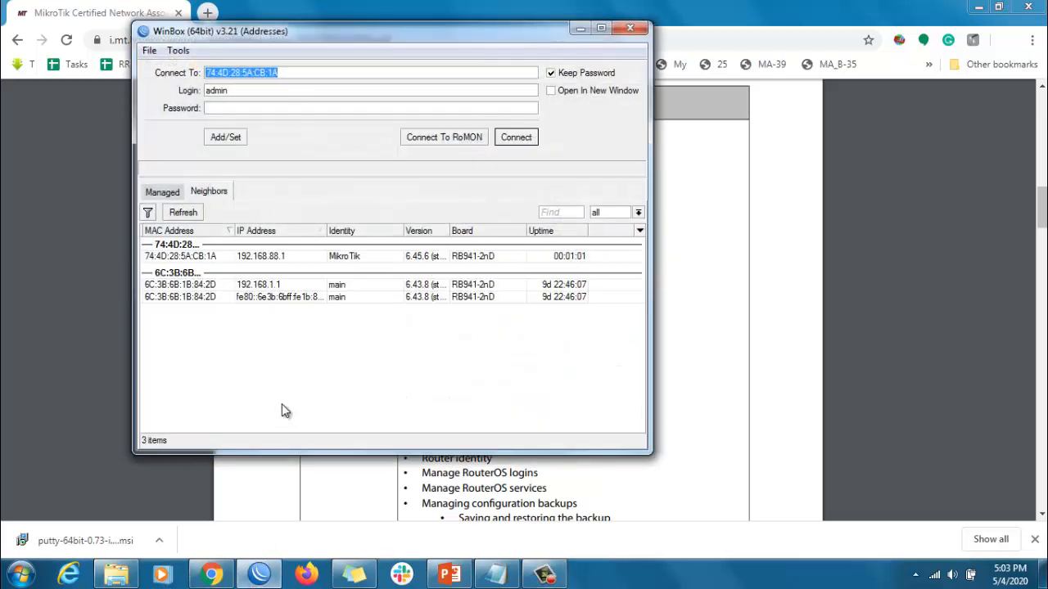
click(267, 258)
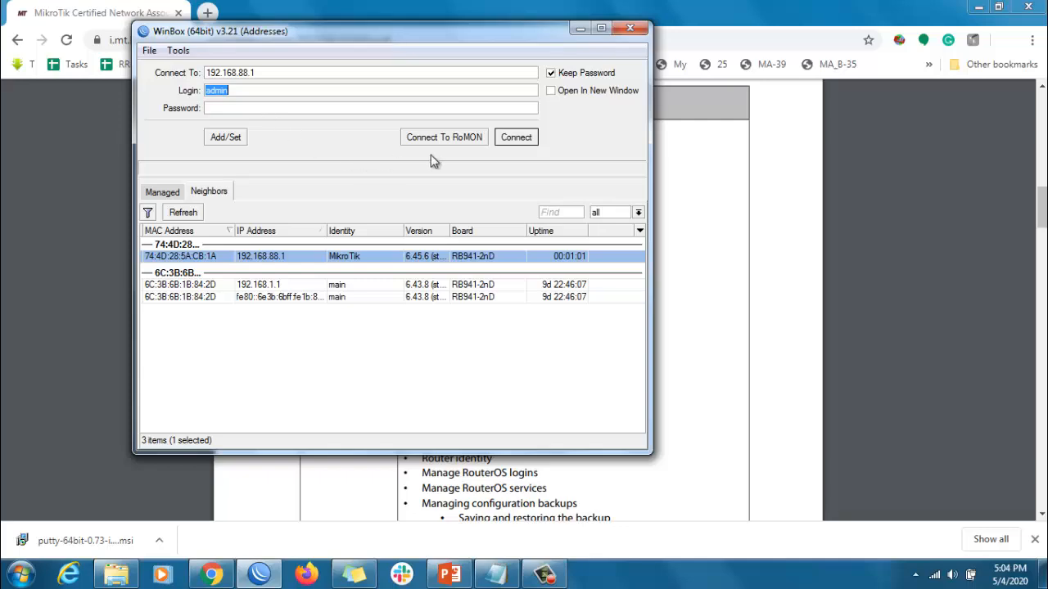
click(521, 141)
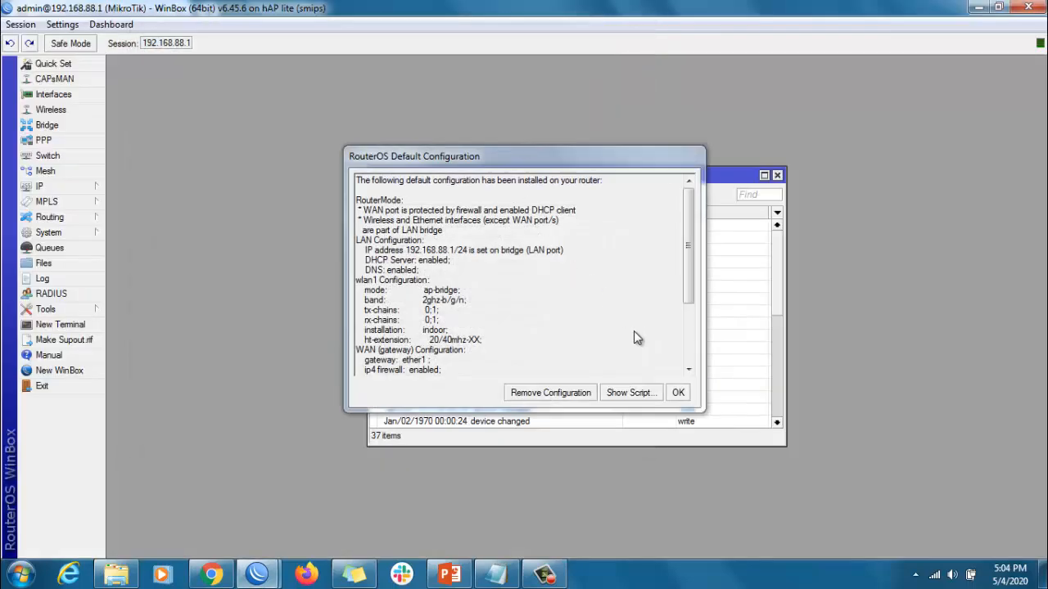
click(678, 392)
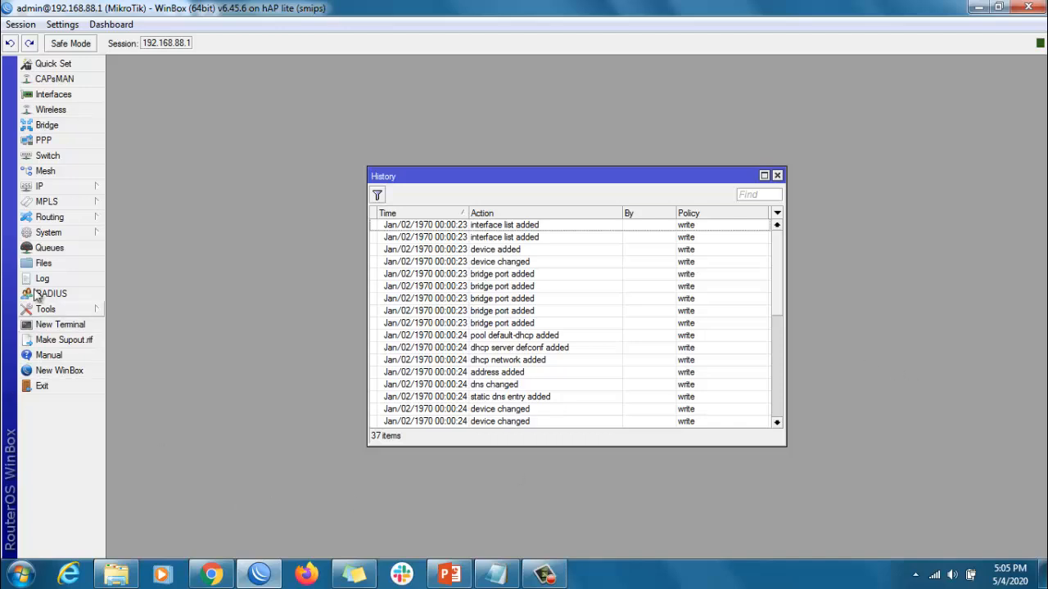
Reset the router's configuration with No Default Configuration and Do Not Backup enabled, and let it reboot
click(51, 232)
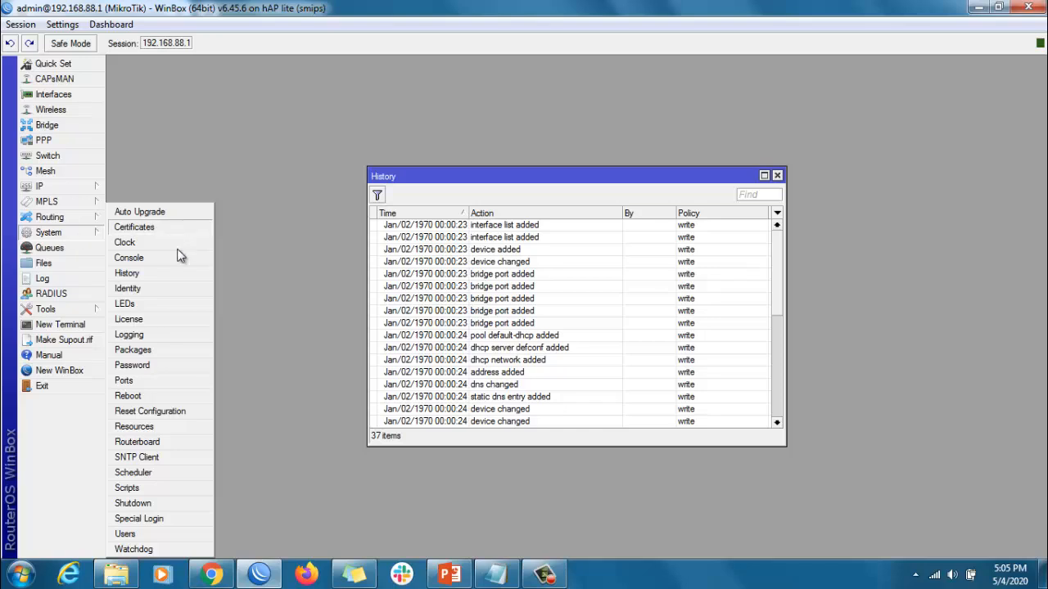
click(150, 412)
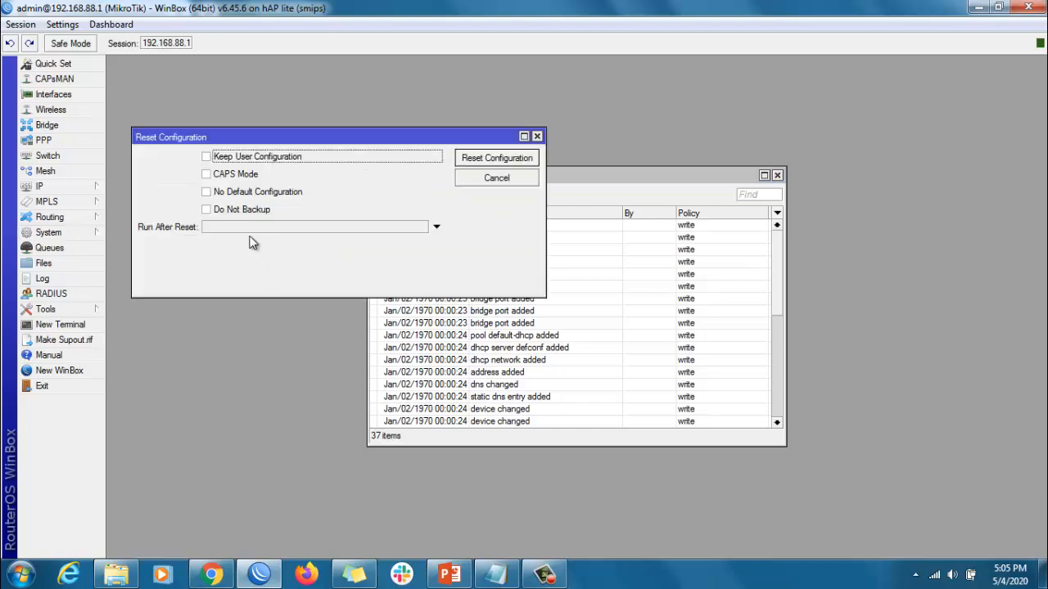
click(226, 193)
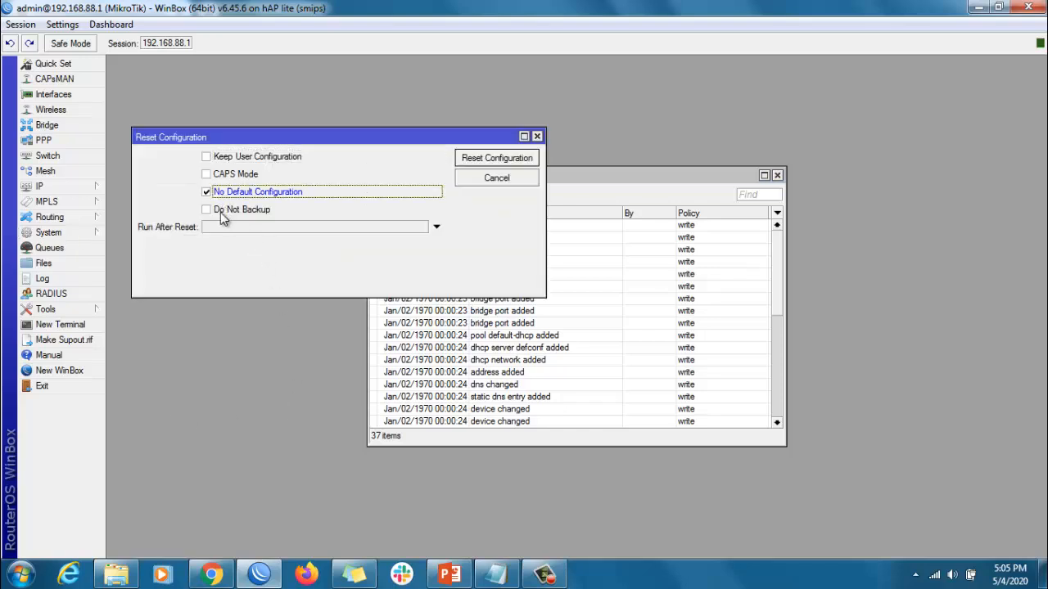
click(220, 212)
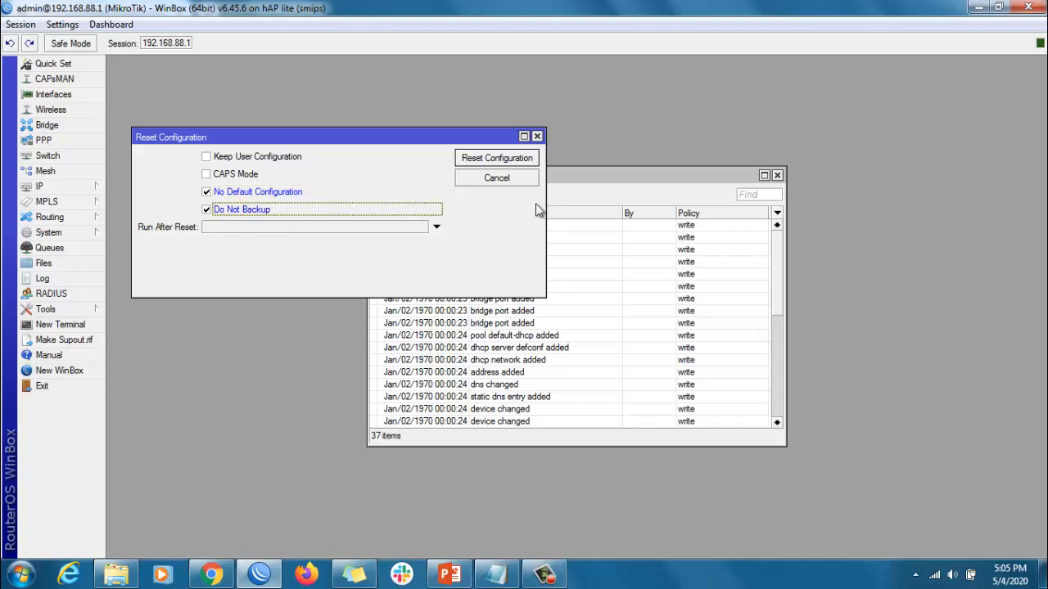
click(499, 160)
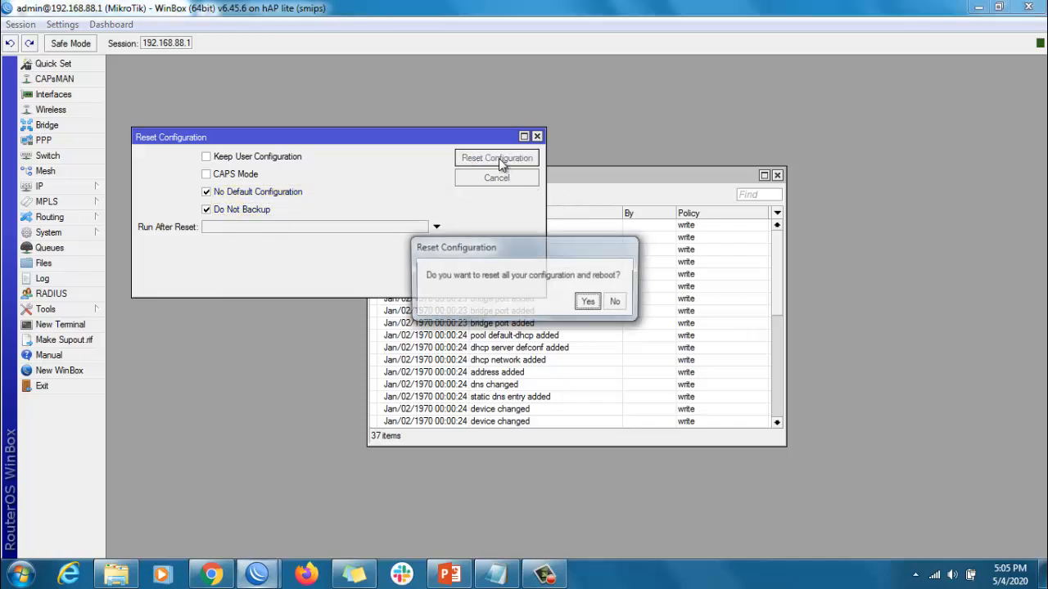
click(588, 302)
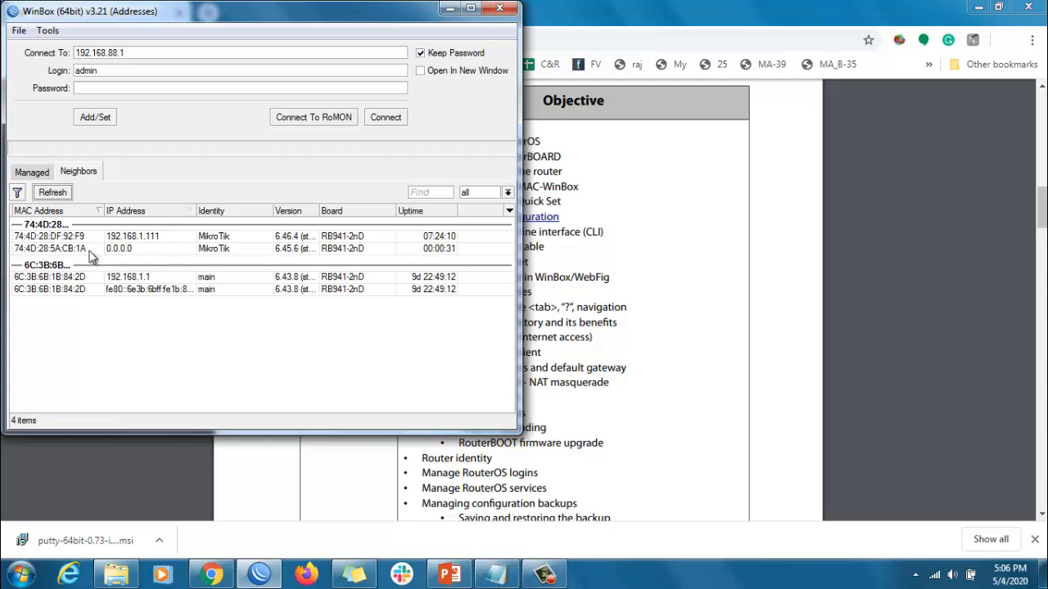
Connect as admin to the reset router through its MAC address 74:4D:28:5A:CB:1A
click(56, 251)
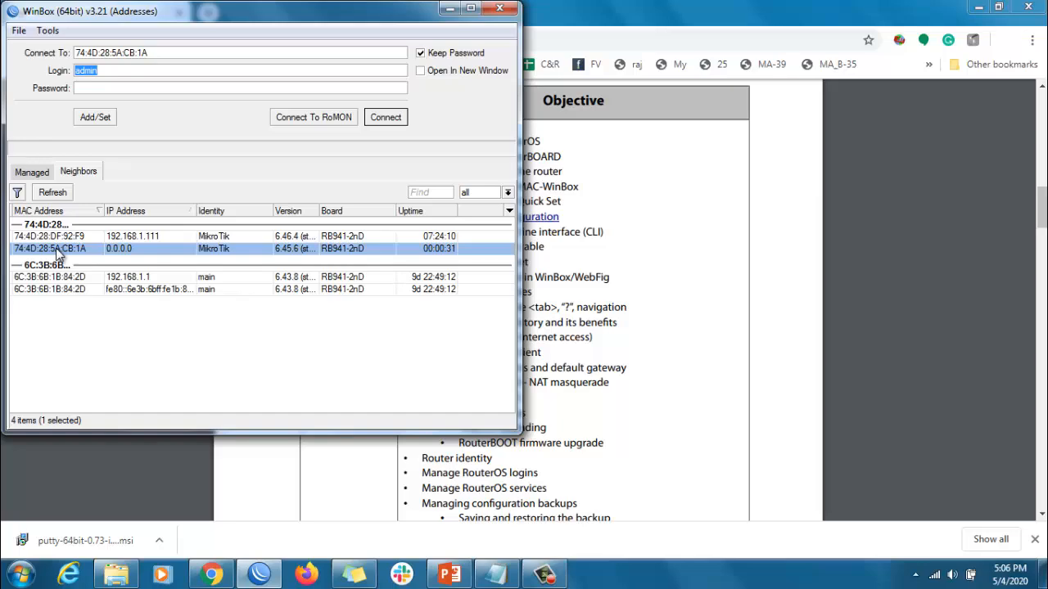
click(384, 117)
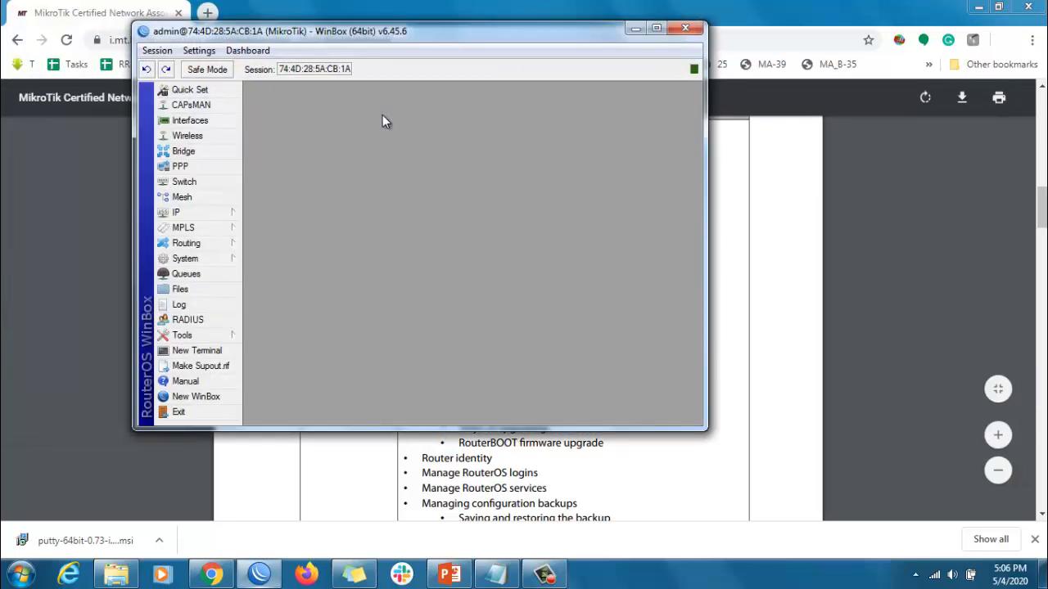
Place the Notepad network notes beside the router session window and open the router's IP address list
click(979, 7)
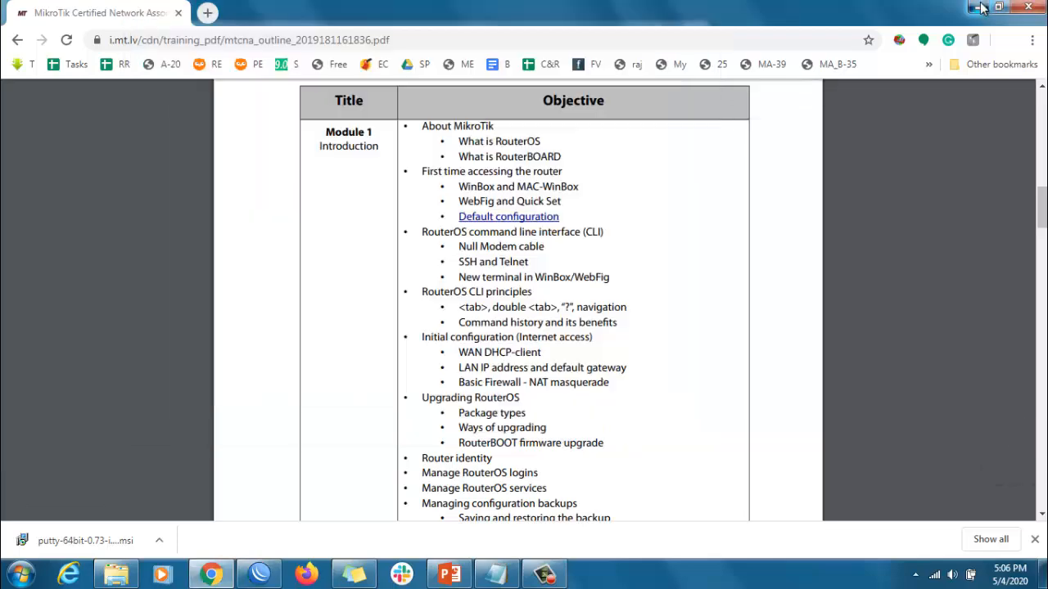
click(496, 574)
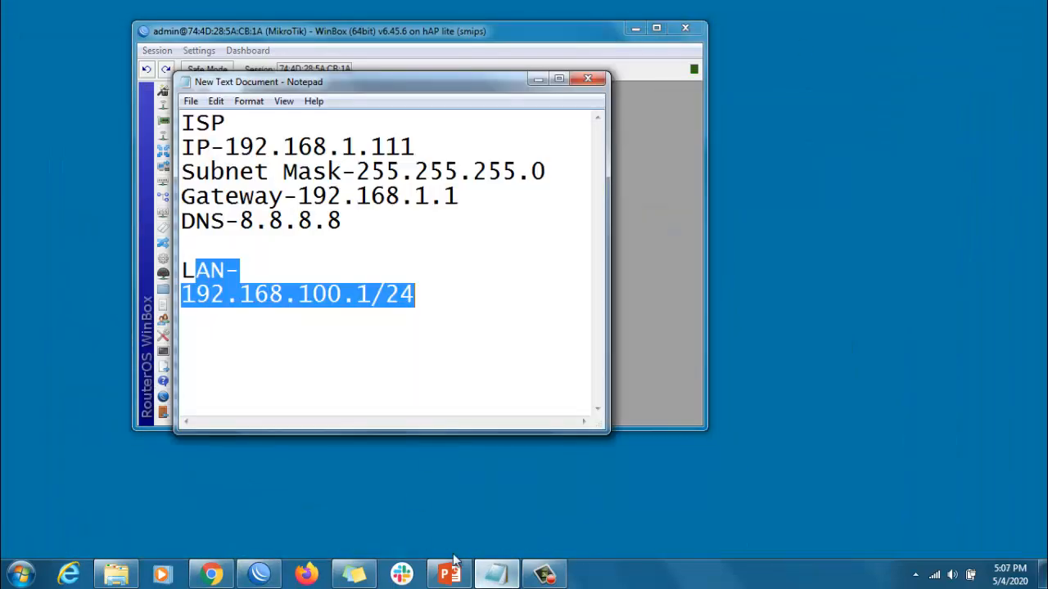
drag(252, 81, 90, 74)
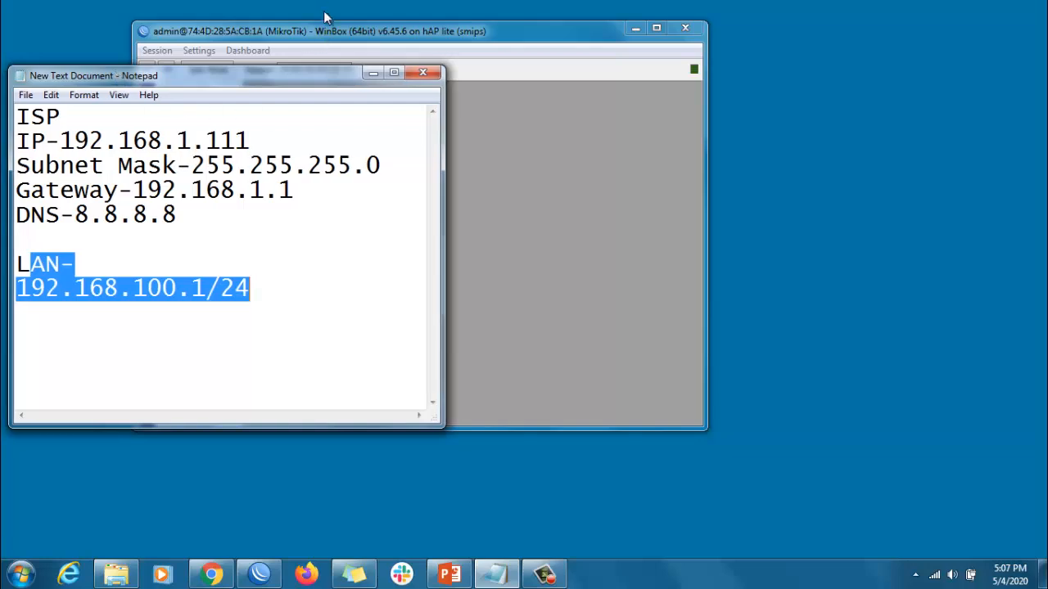
drag(325, 25, 656, 41)
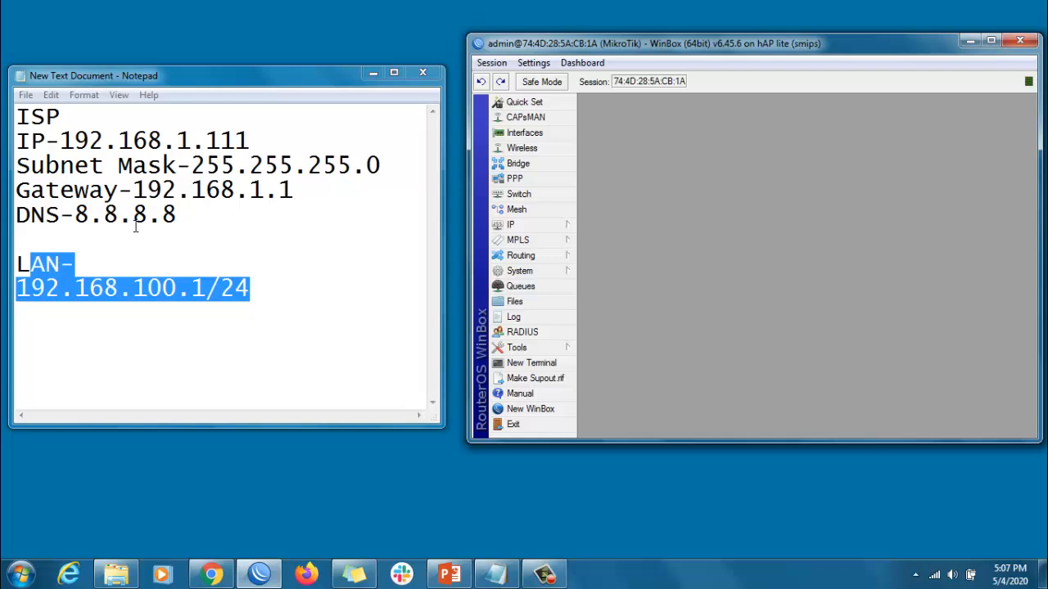
click(529, 227)
click(639, 230)
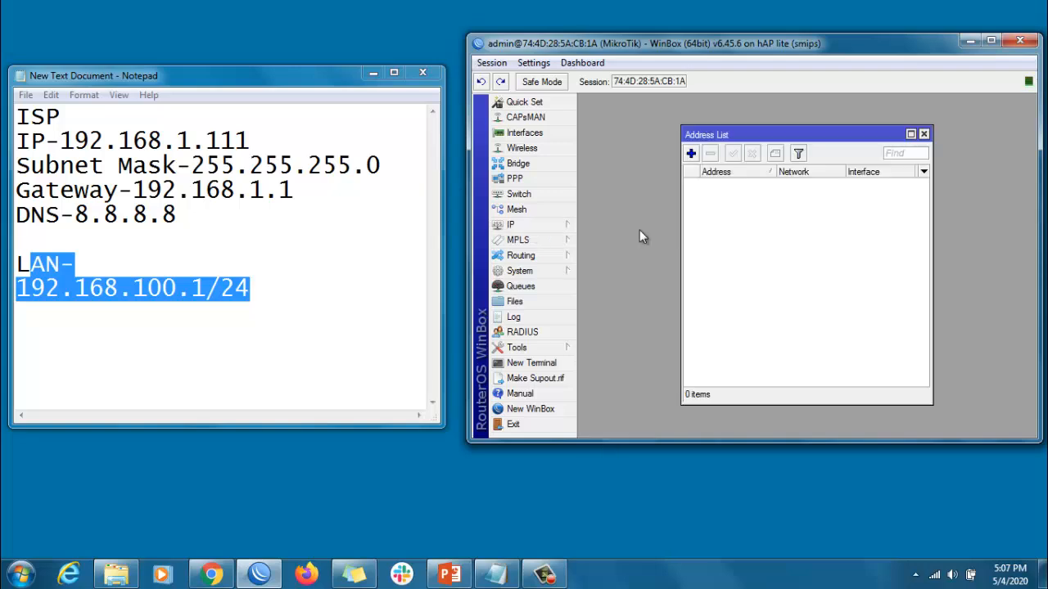
Try to add the ISP address 192.168.1.111/24 on interface ether1, and reconnect to the router
click(691, 154)
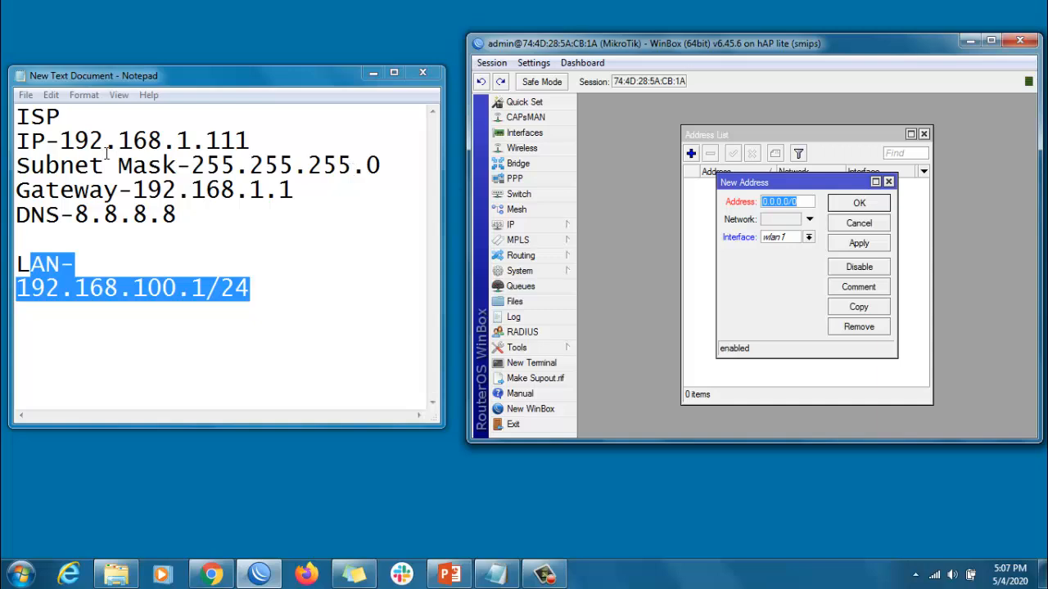
drag(61, 141, 276, 134)
key(ctrl+c)
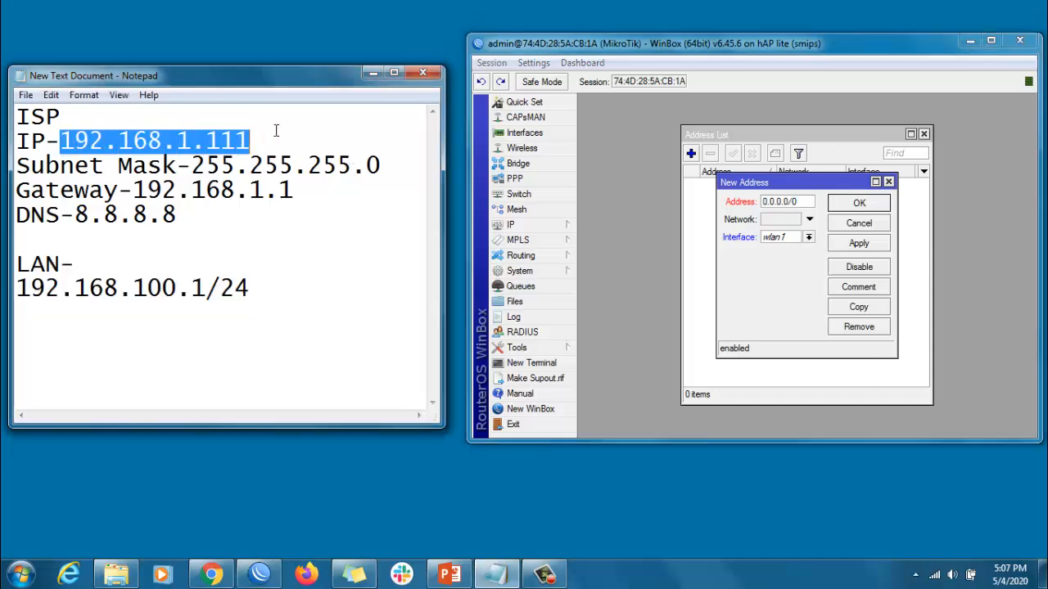
click(740, 193)
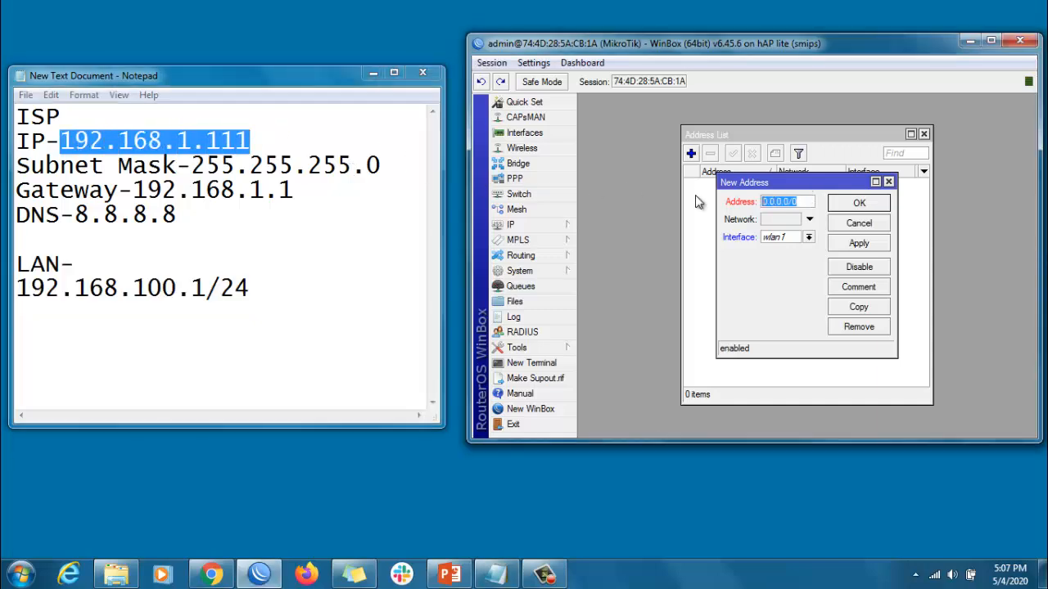
key(ctrl+v)
text(/24)
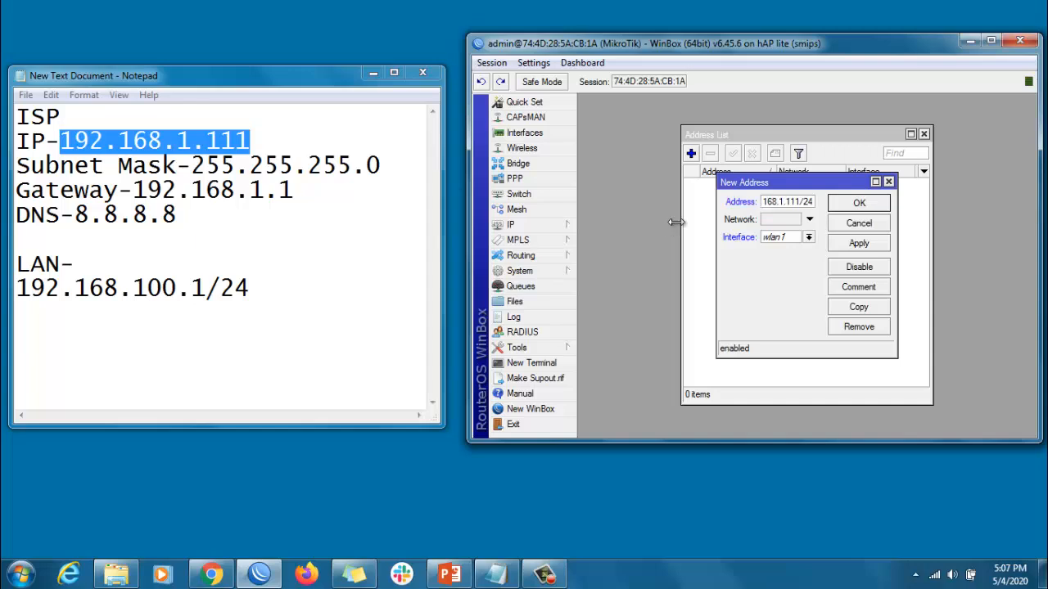
click(777, 247)
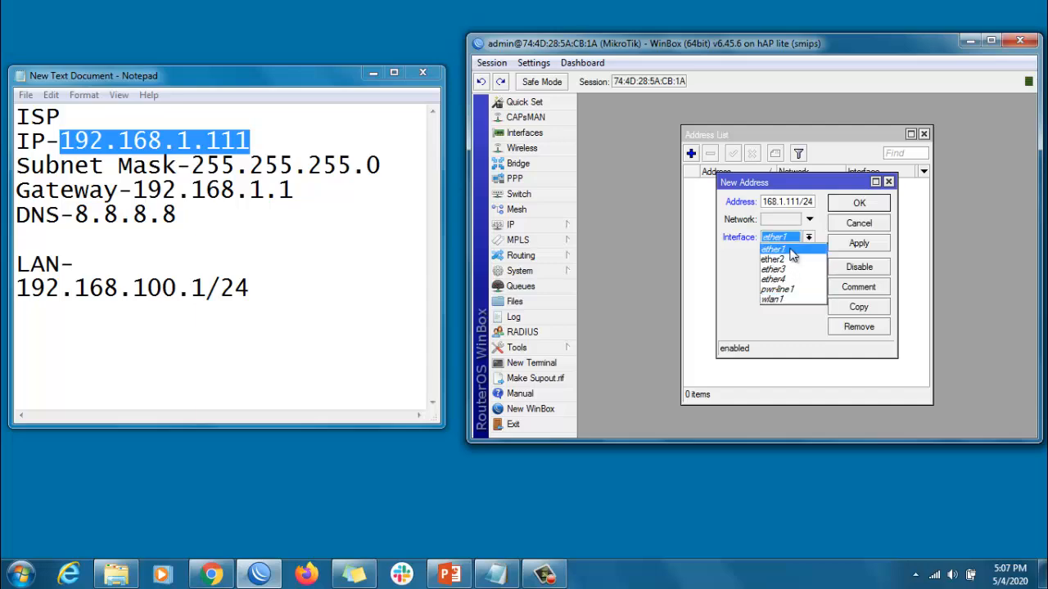
click(790, 240)
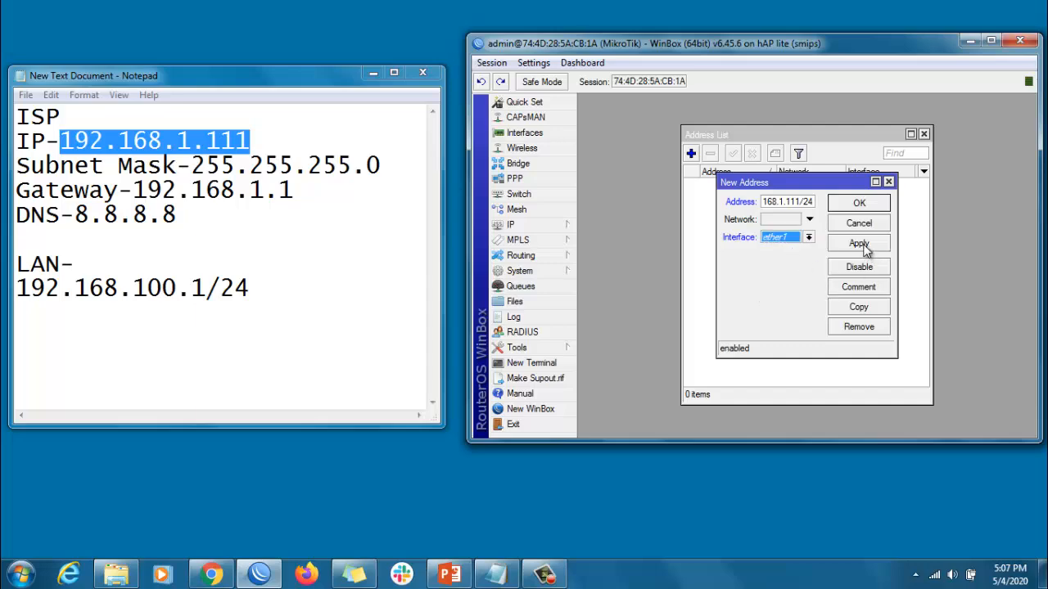
click(863, 248)
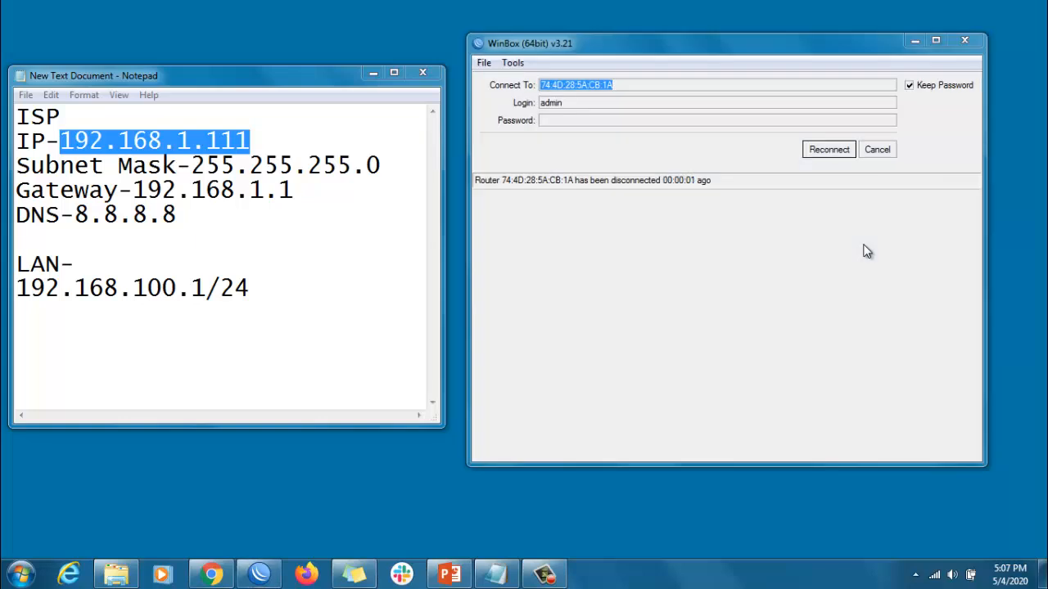
click(839, 151)
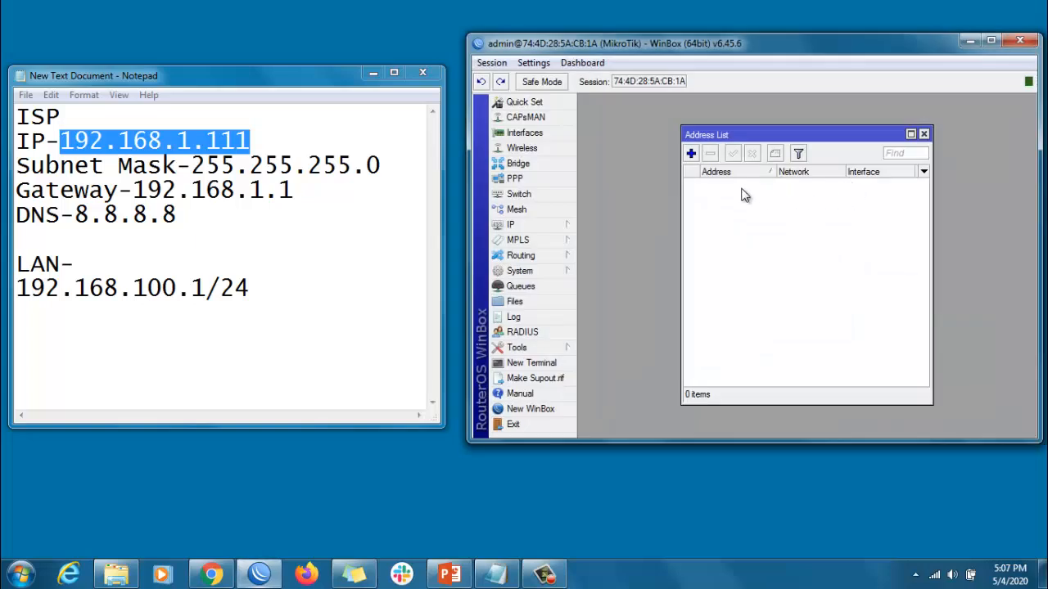
Add the ISP address 192.168.1.111/24 on interface ether1 to the router's address list
click(692, 154)
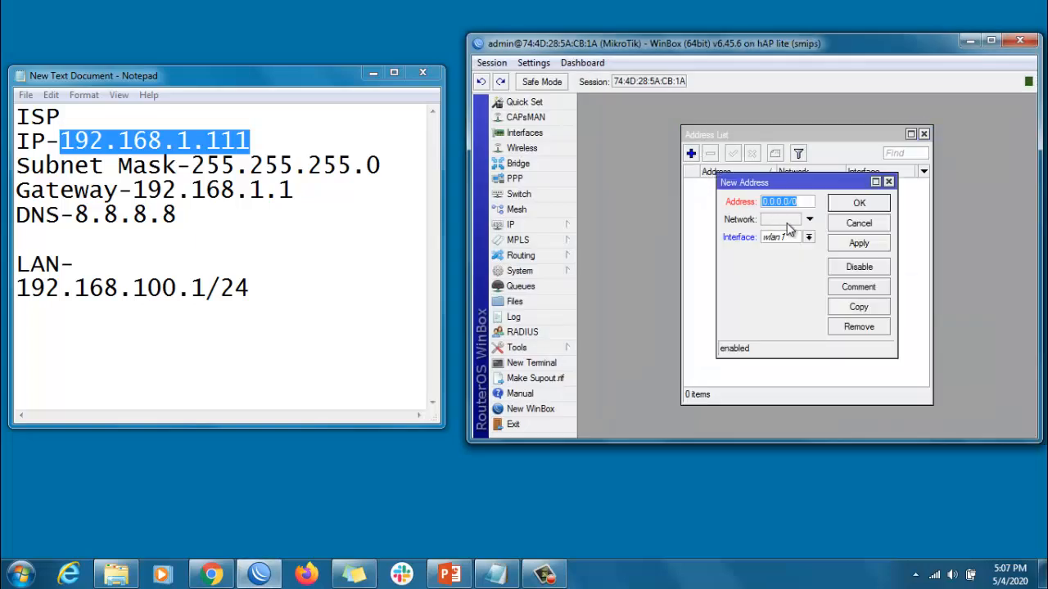
key(ctrl+v)
text(/)
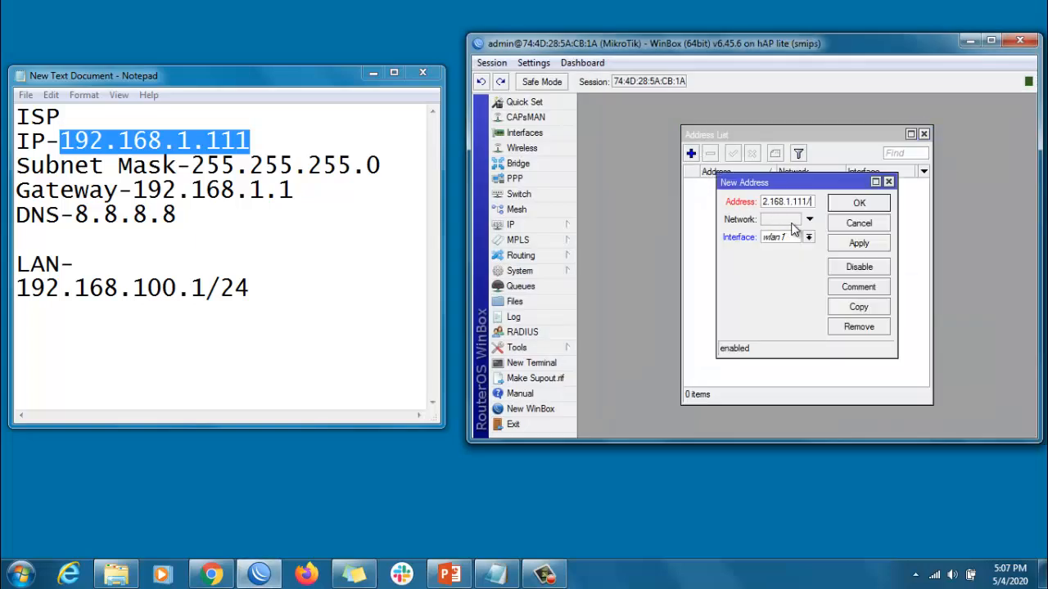
text(24)
click(779, 237)
click(783, 253)
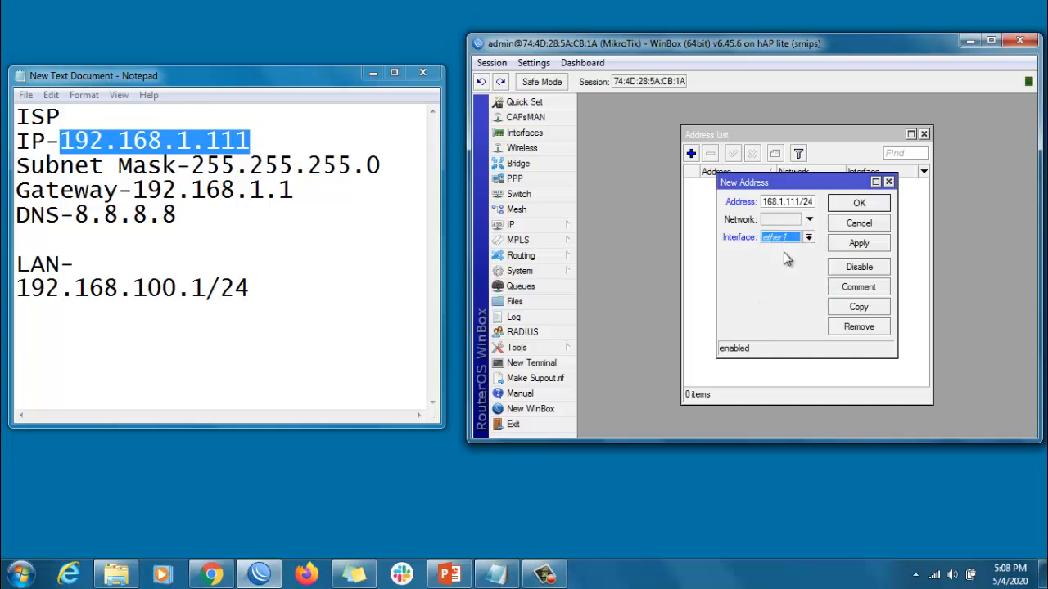
click(858, 244)
click(900, 205)
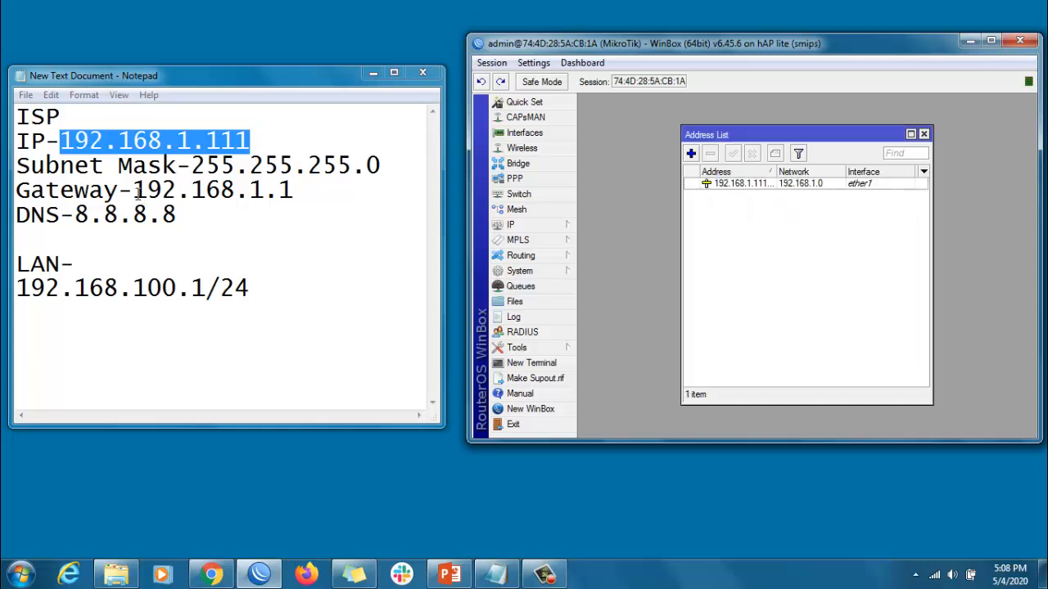
Add a default route for destination 0.0.0.0/0 using the gateway 192.168.1.1 from the notes
drag(133, 191, 316, 194)
key(ctrl+c)
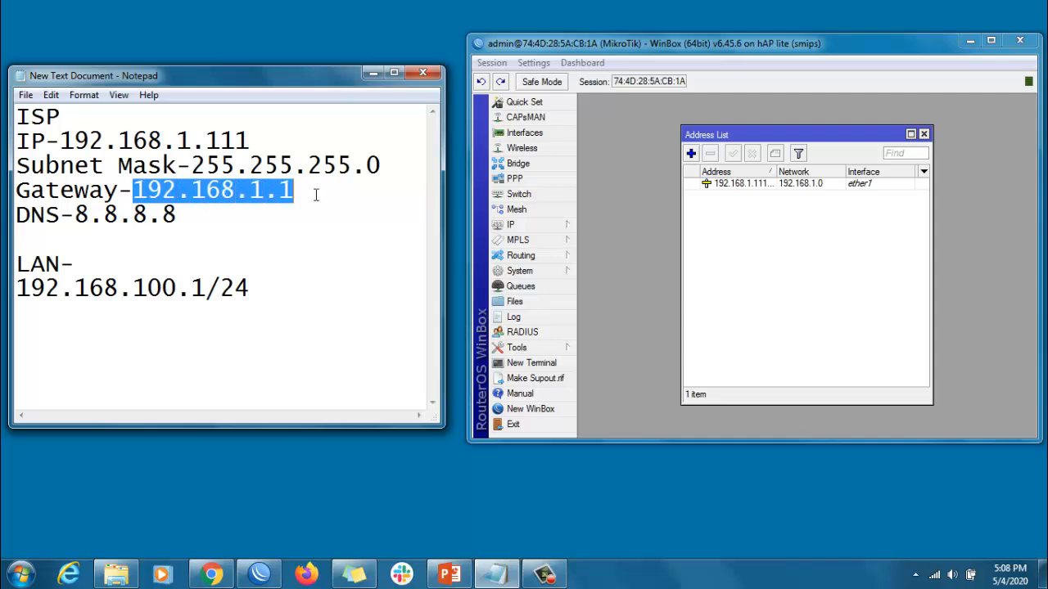
click(512, 224)
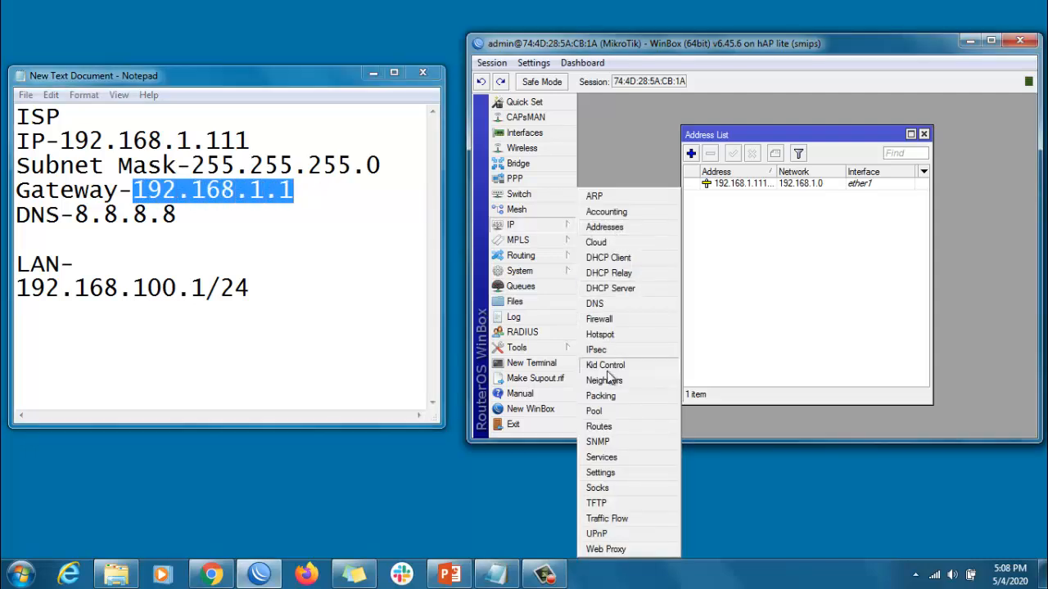
click(604, 427)
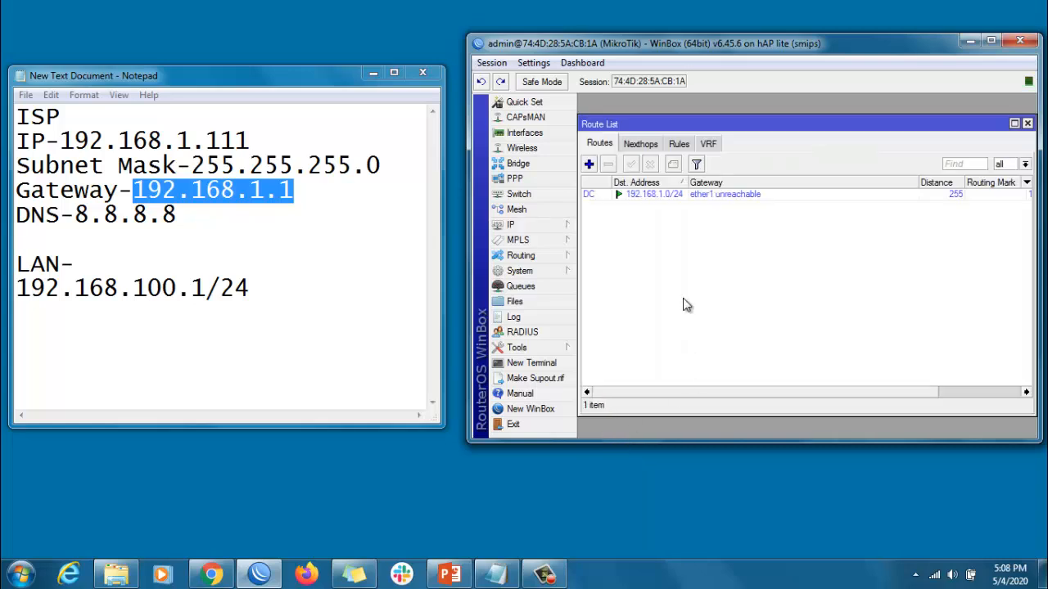
click(589, 164)
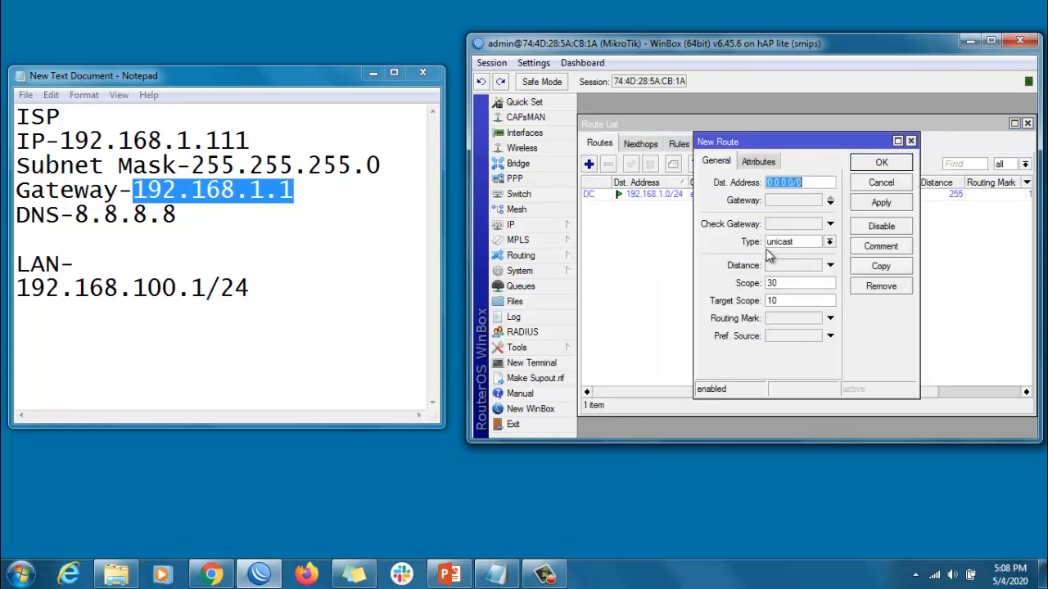
click(790, 201)
key(ctrl+v)
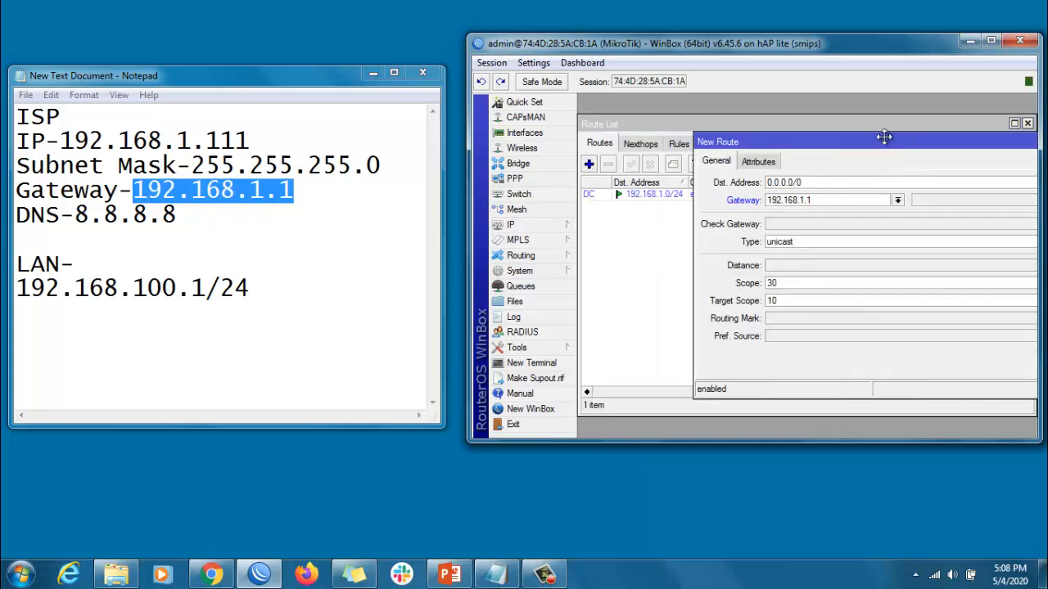
drag(879, 136, 708, 162)
click(1011, 230)
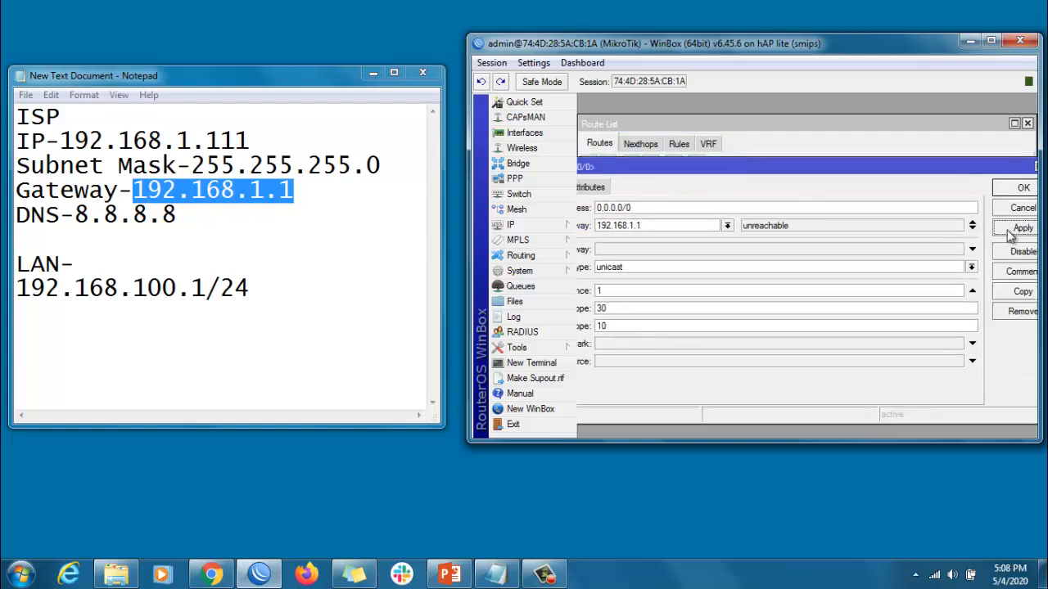
Confirm the default route and set the router's DNS server to 8.8.8.8 from the notes
click(1019, 189)
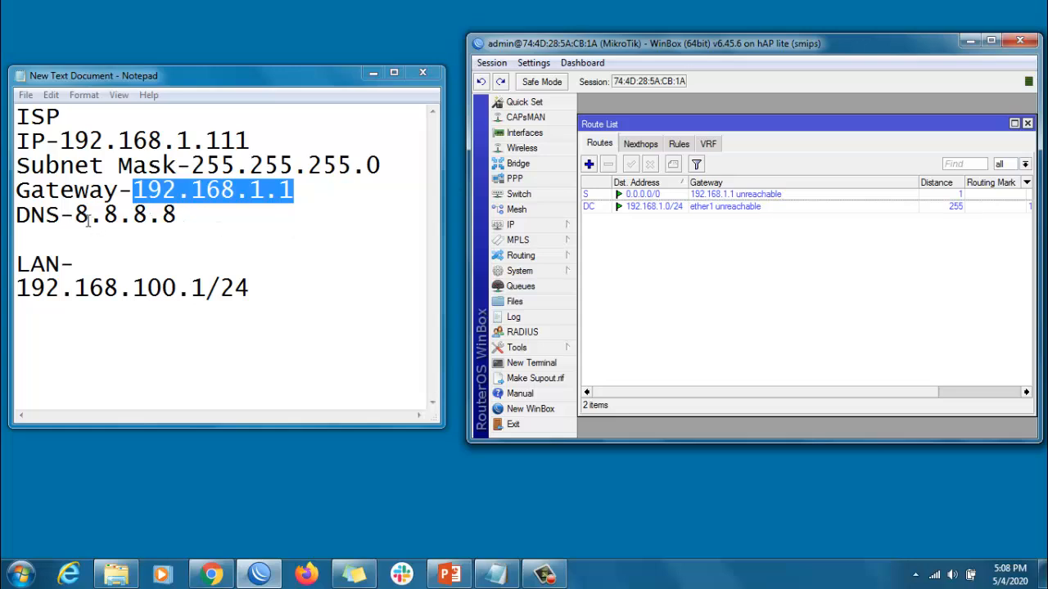
drag(79, 214, 178, 216)
key(ctrl+c)
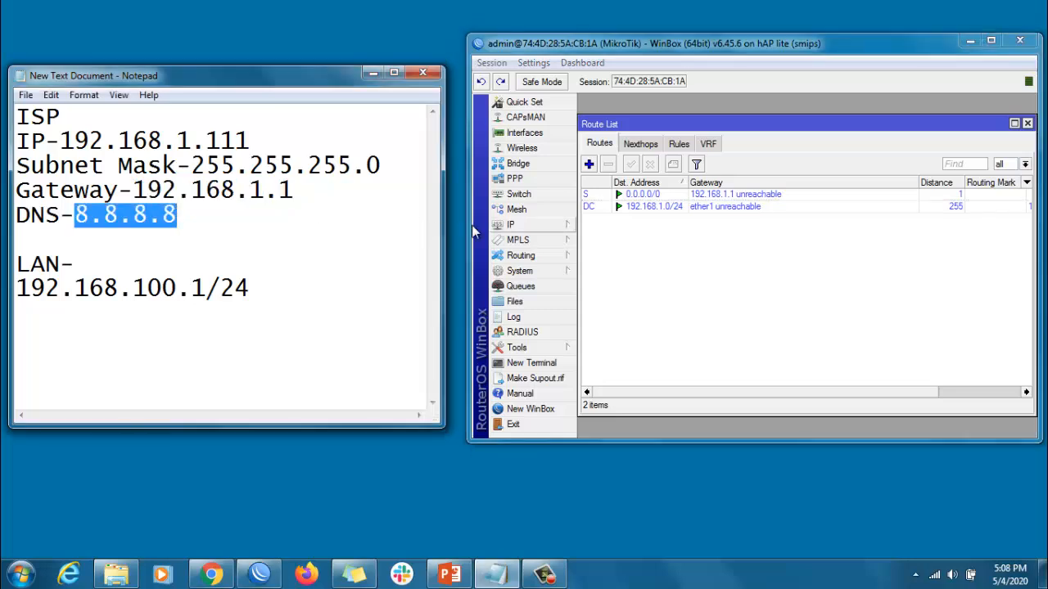
click(514, 227)
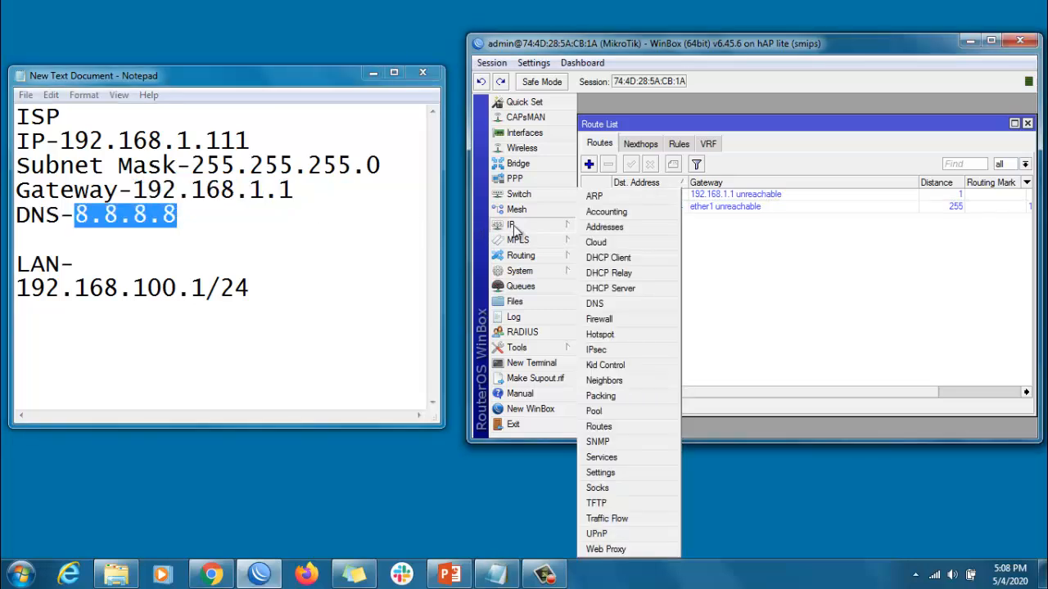
click(597, 304)
click(813, 172)
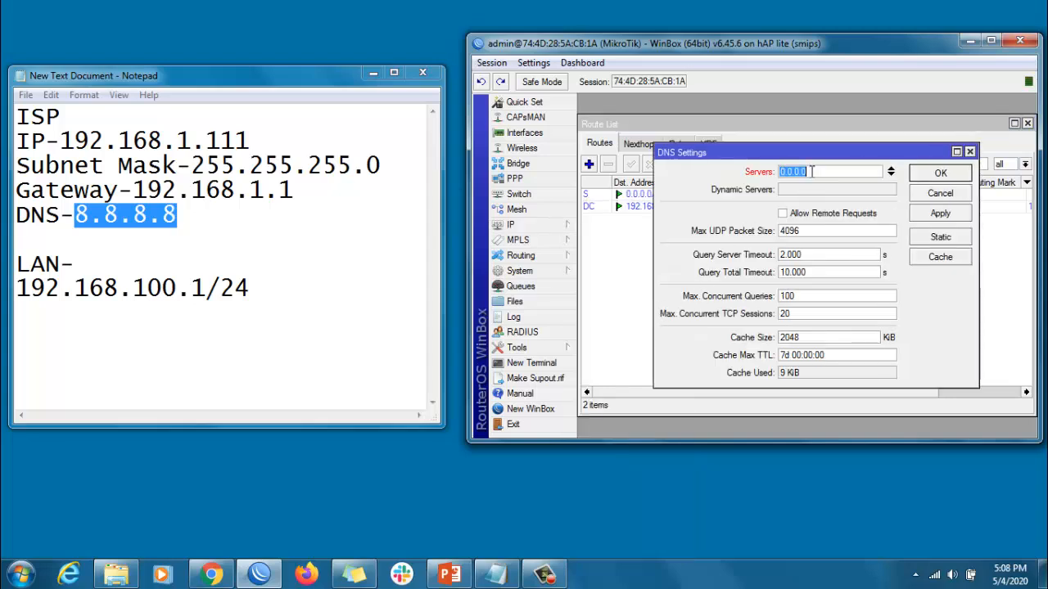
key(ctrl+v)
click(939, 213)
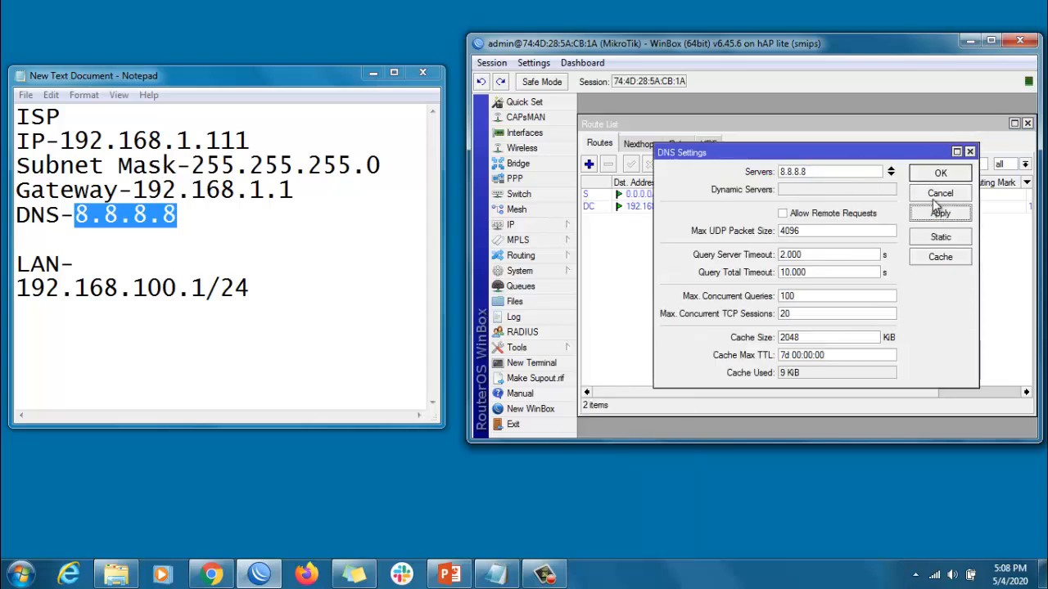
click(937, 173)
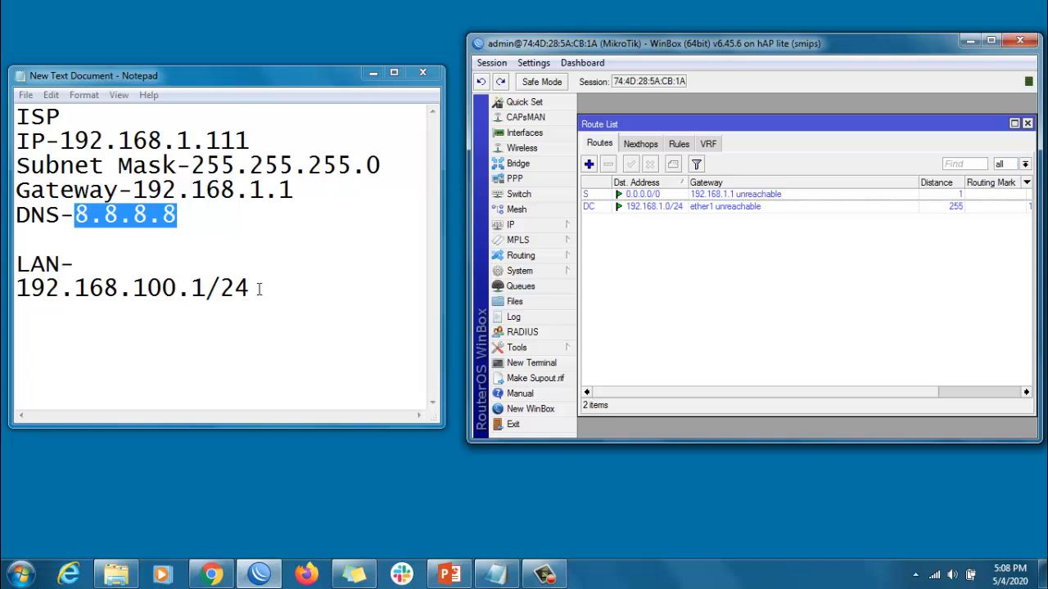
Add the LAN address 192.168.100.1/24 from the notes on interface ether2 to the router's address list
drag(259, 289, 10, 293)
key(ctrl+c)
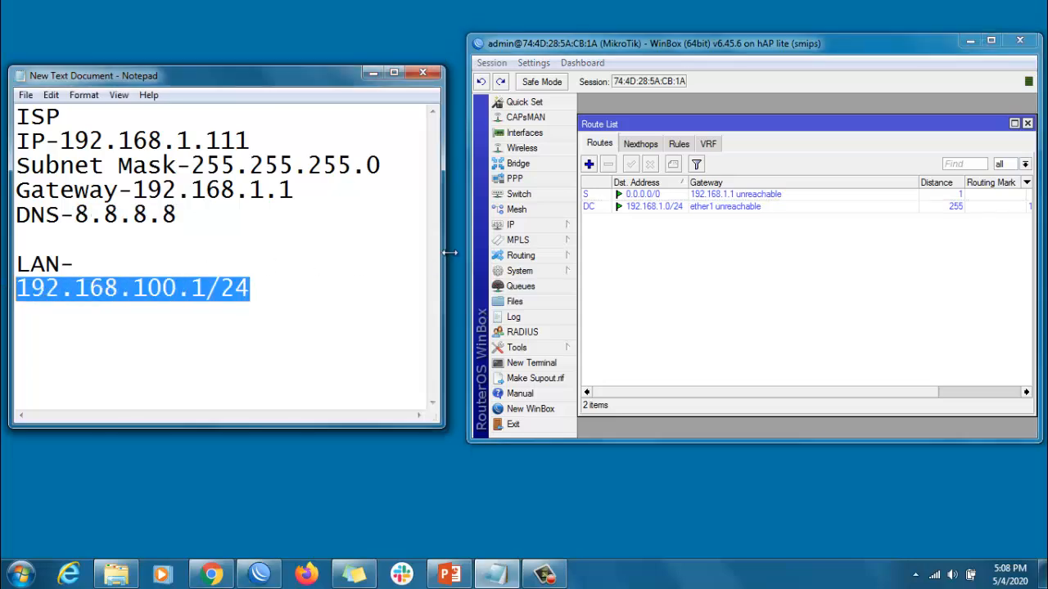
click(514, 224)
click(669, 226)
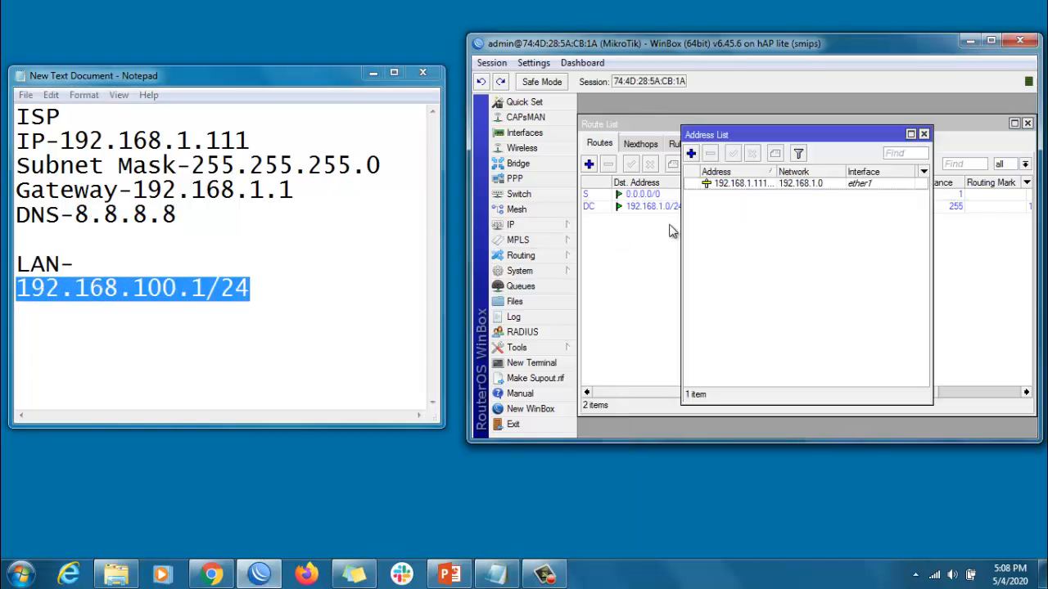
click(691, 154)
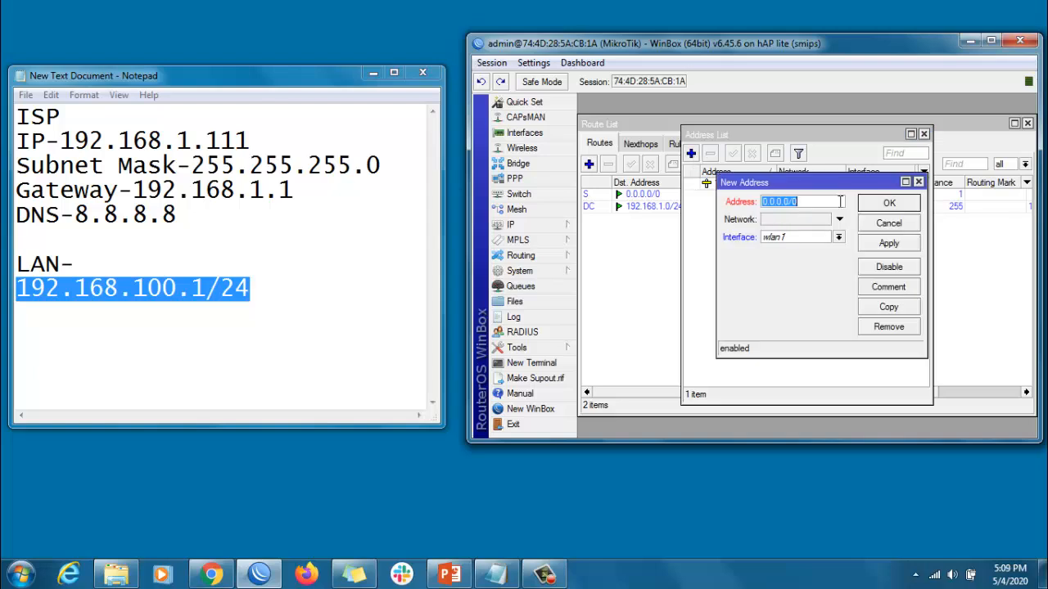
key(ctrl+v)
click(809, 239)
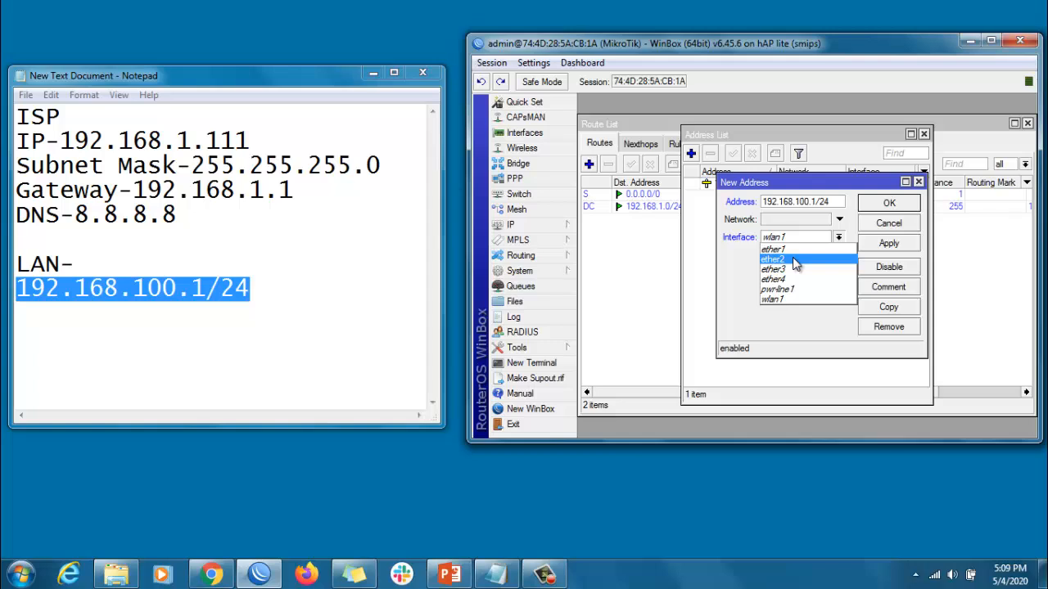
click(794, 260)
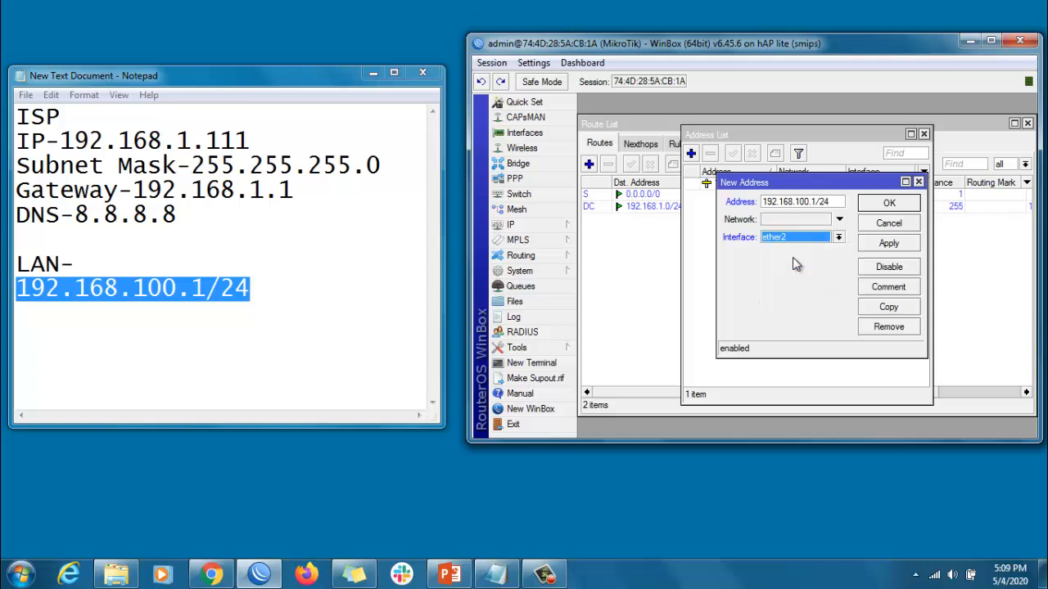
click(889, 244)
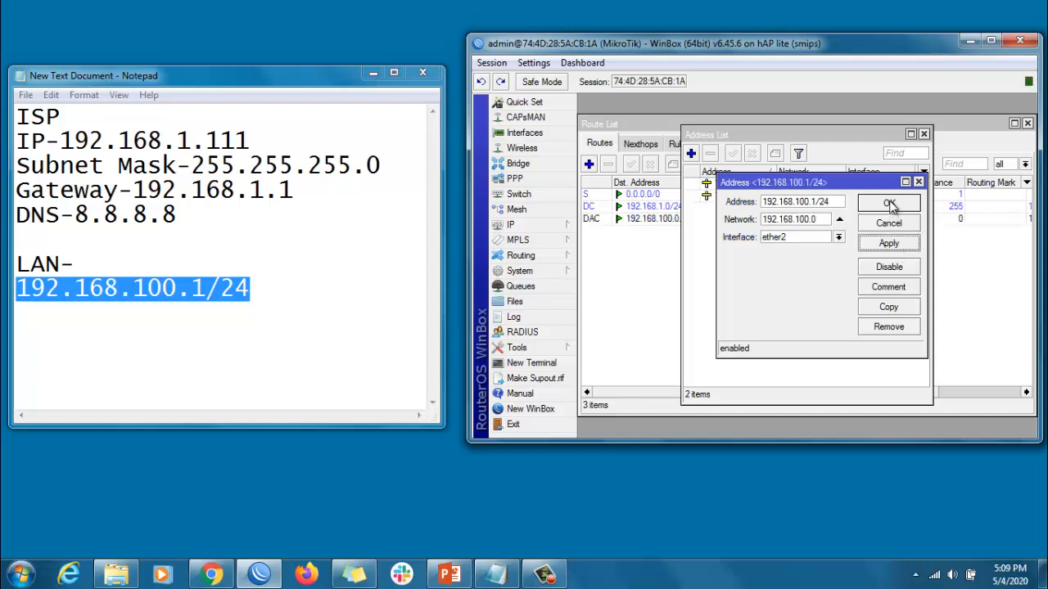
click(891, 204)
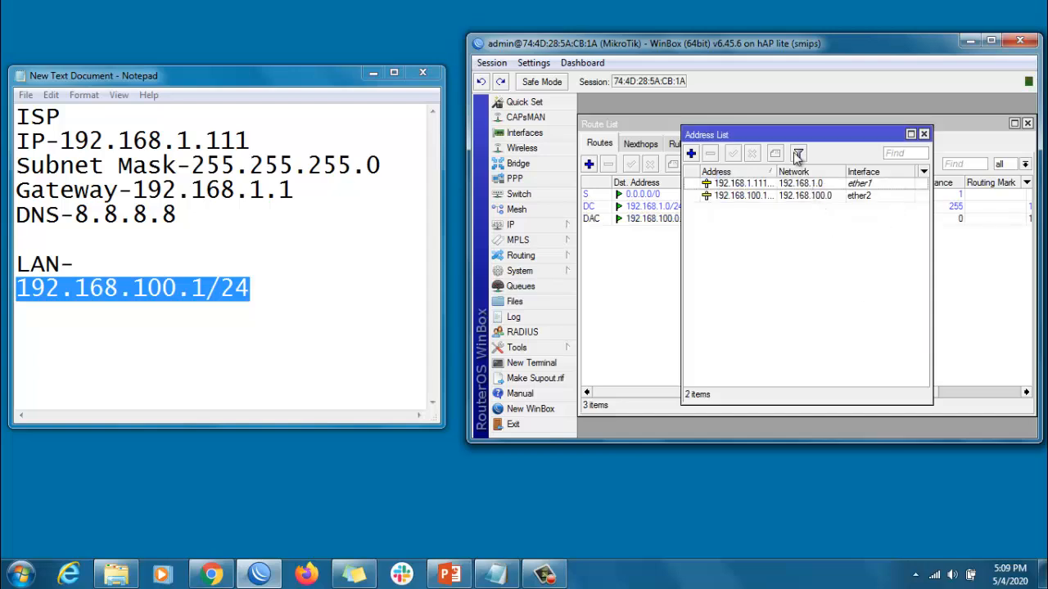
Move the address list off the route entries and ping 8.8.8.8 from a new router terminal
drag(795, 134, 764, 261)
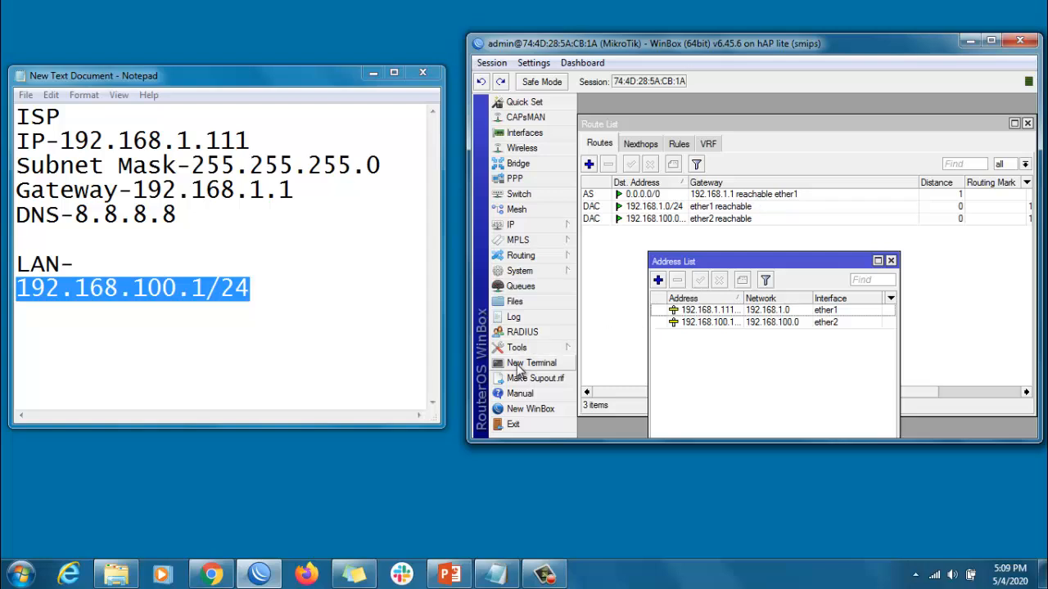
click(528, 366)
text(p)
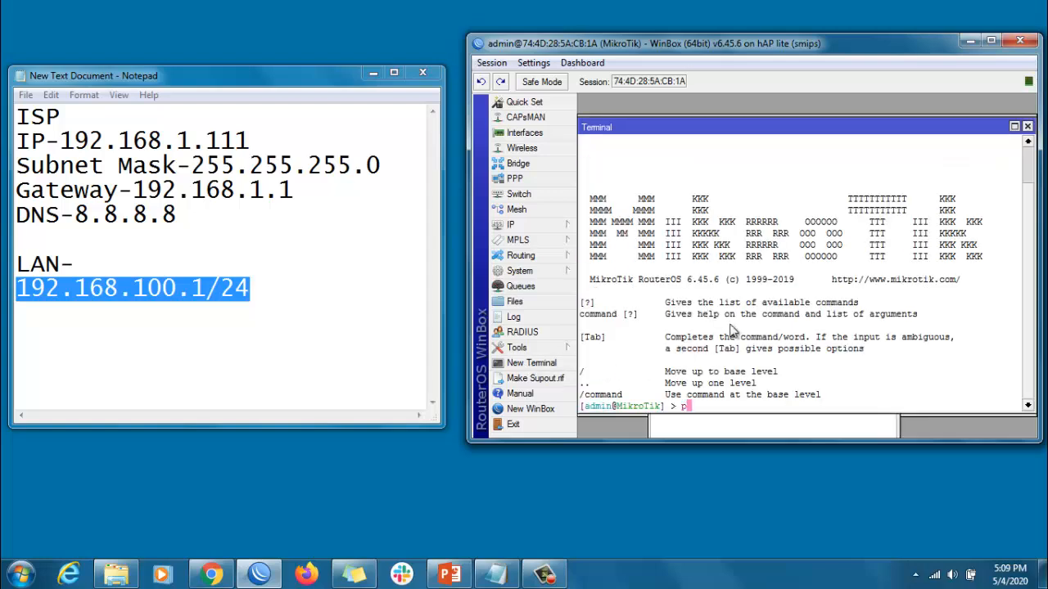
text(ing 8.8.8.8)
key(Return)
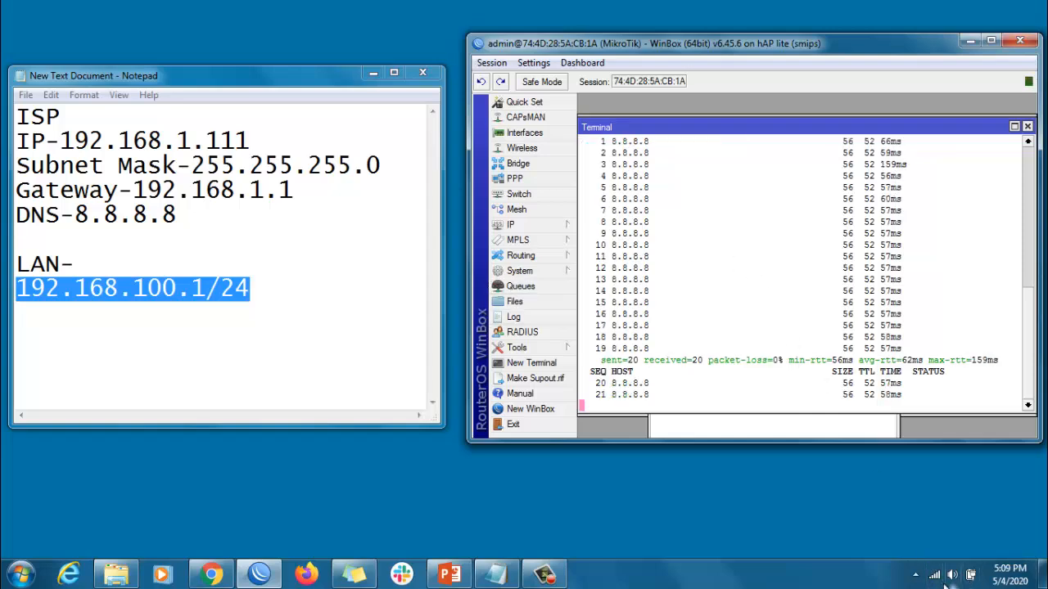
Disable the PC's Wireless Network Connection in the Windows network connections and close that window
mouse_move(925, 572)
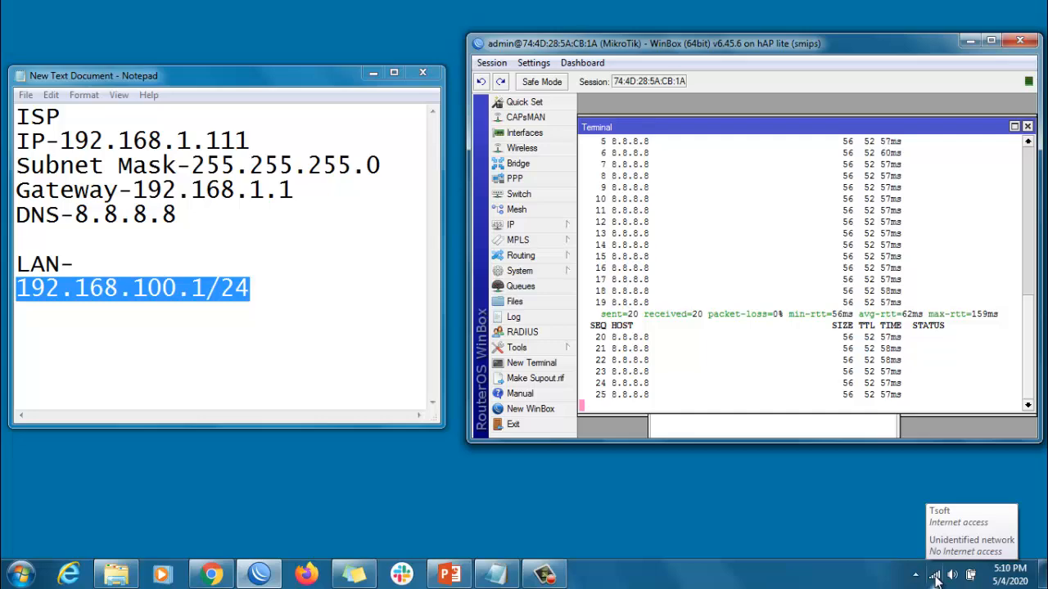
right_click(936, 577)
click(907, 559)
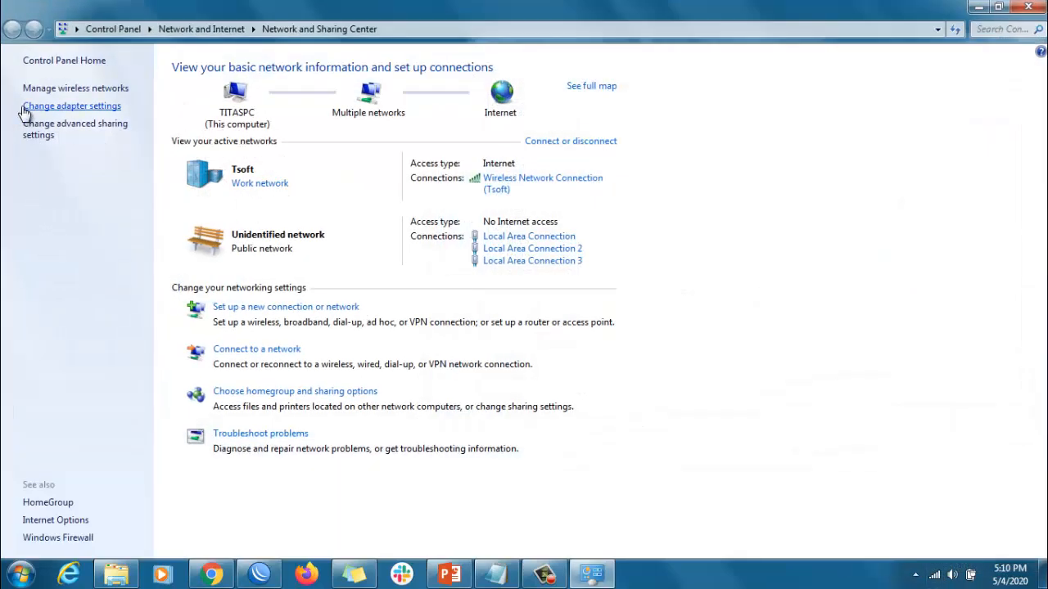
click(51, 110)
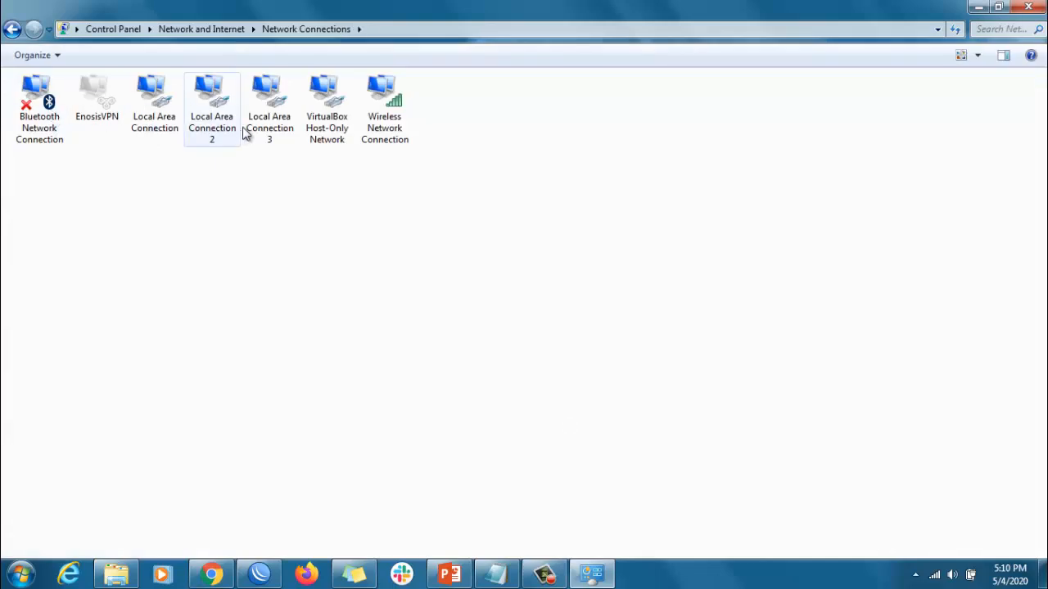
right_click(376, 104)
click(397, 115)
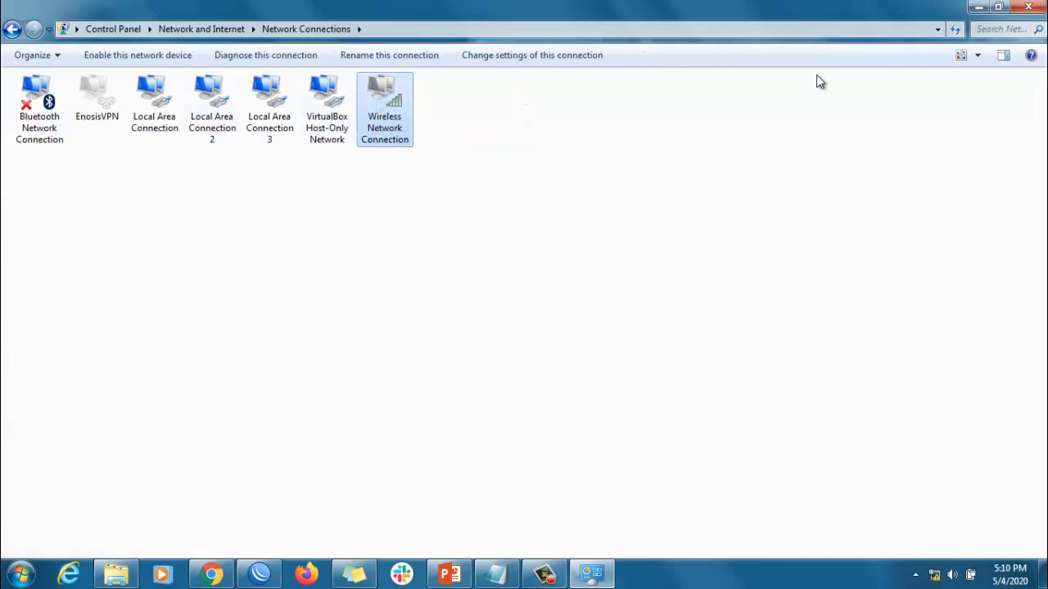
click(1035, 8)
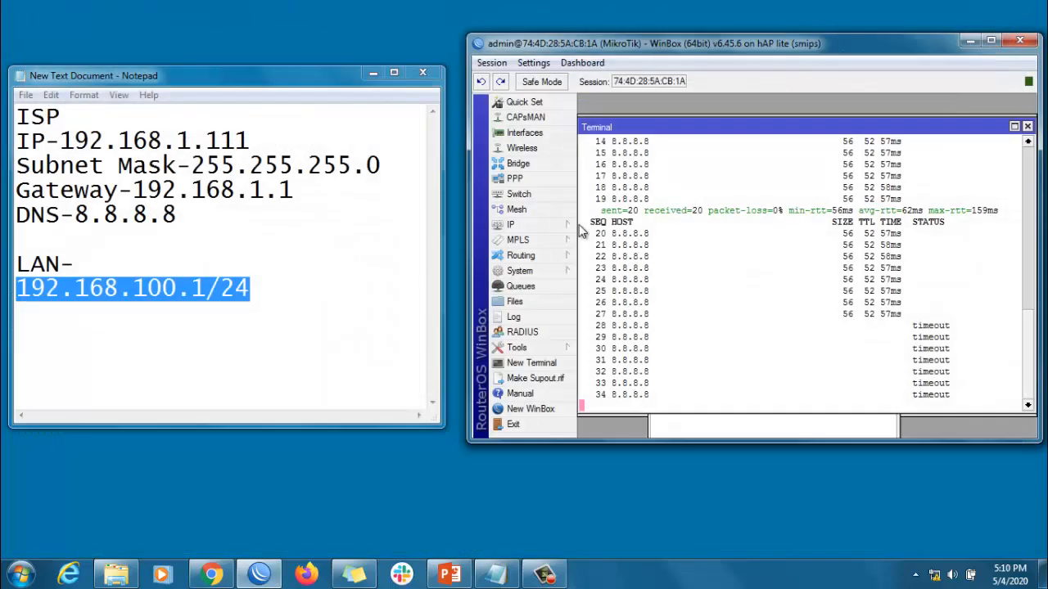
Open google.com in a new Chrome window to test the PC's internet access
right_click(209, 577)
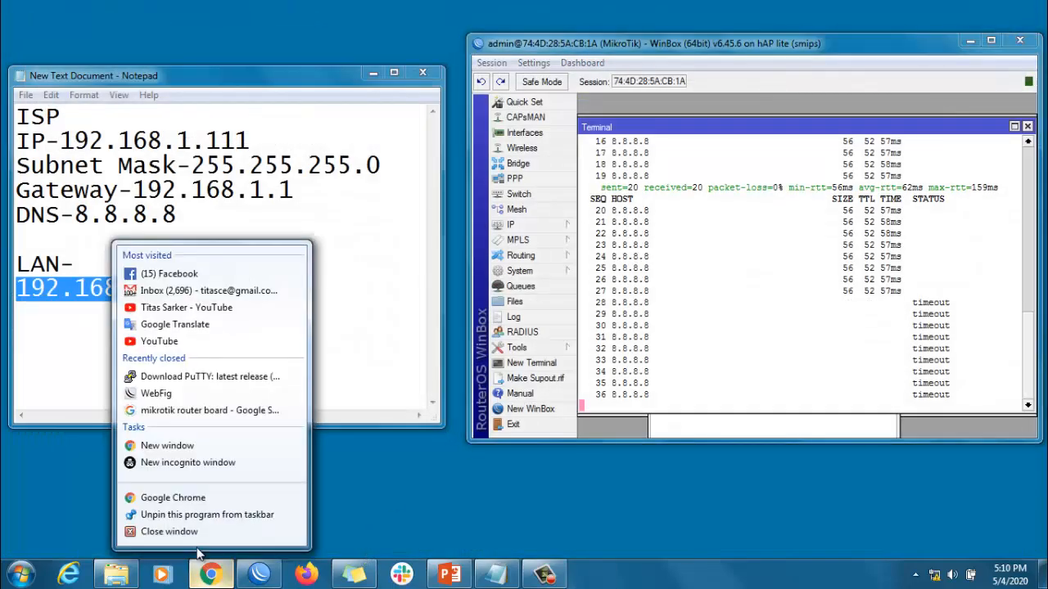
click(167, 439)
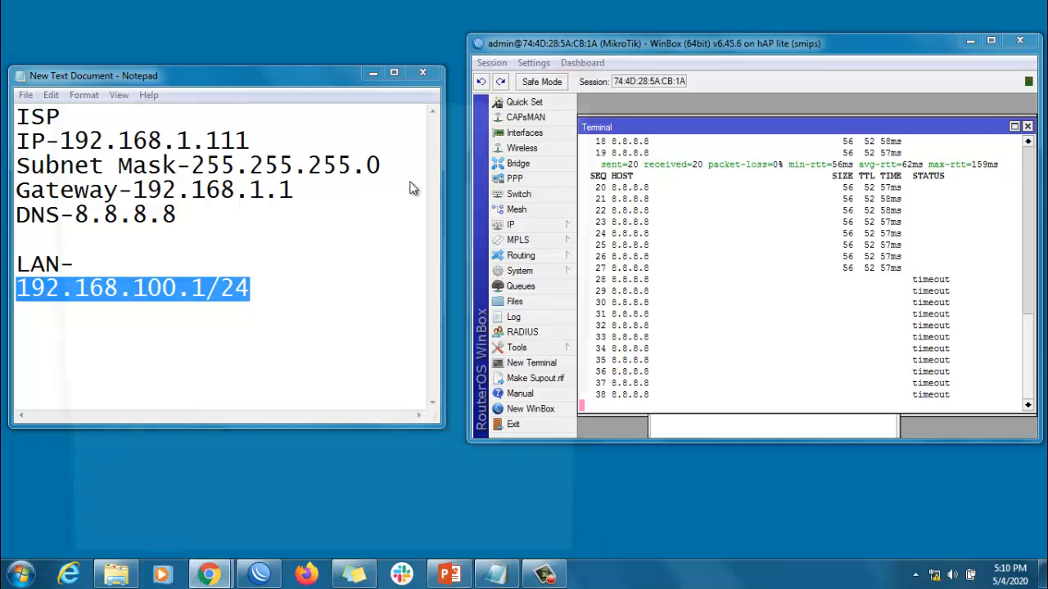
text(go)
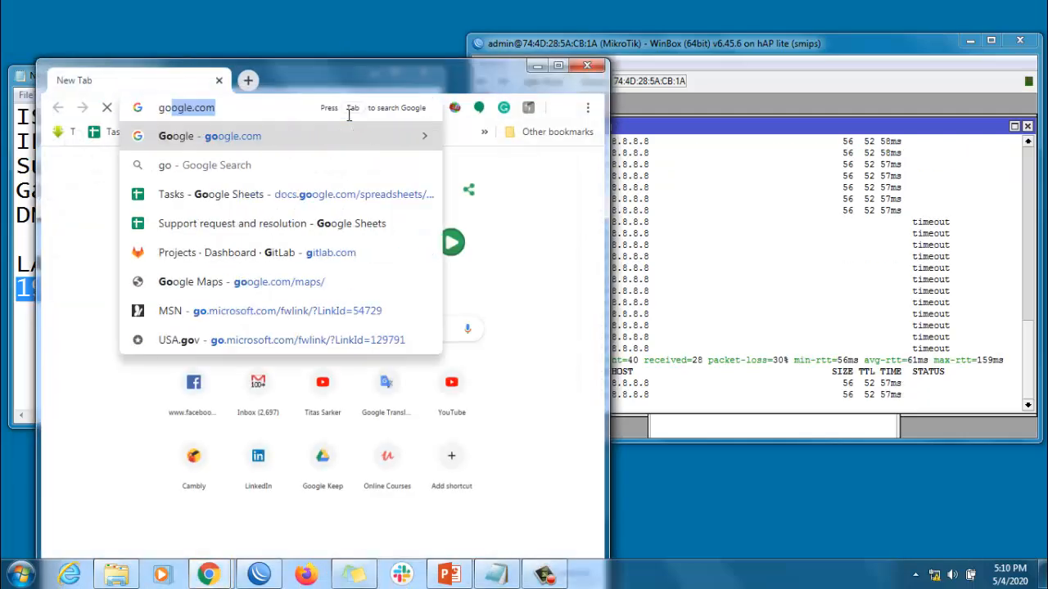
key(Return)
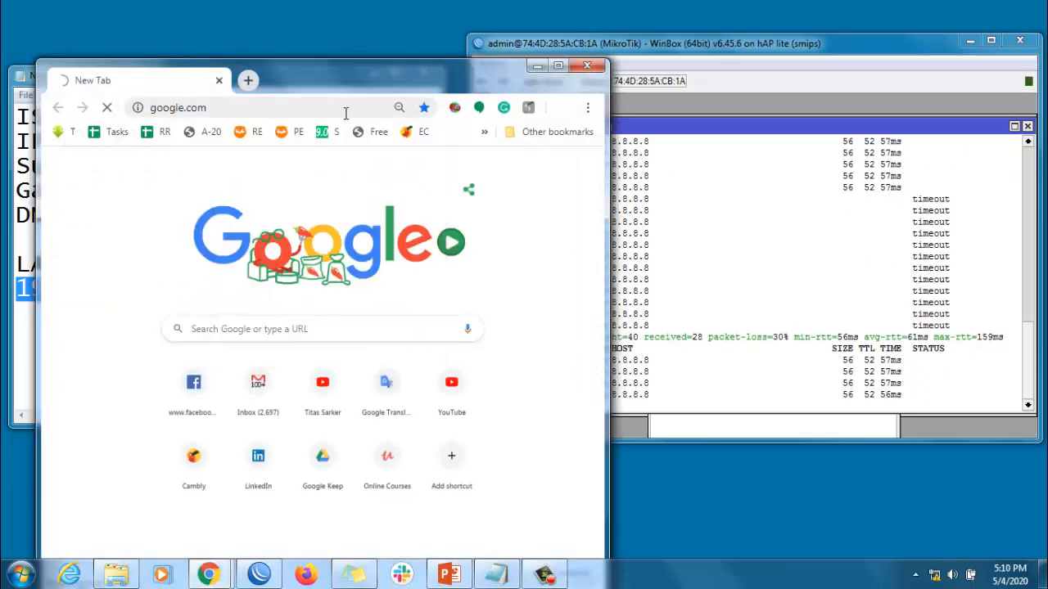
double_click(325, 79)
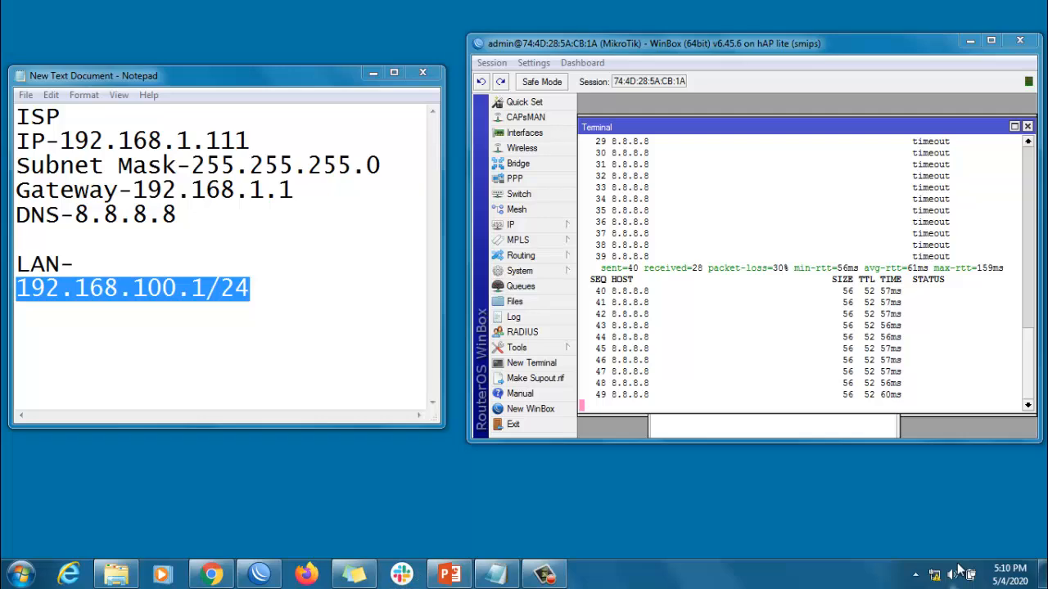
Give the PC's Local Area Connection the IPv4 address 192.168.100.2, subnet mask 255.255.255.0, gateway 192.168.100.1 and DNS server 8.8.8.8
right_click(934, 575)
click(934, 571)
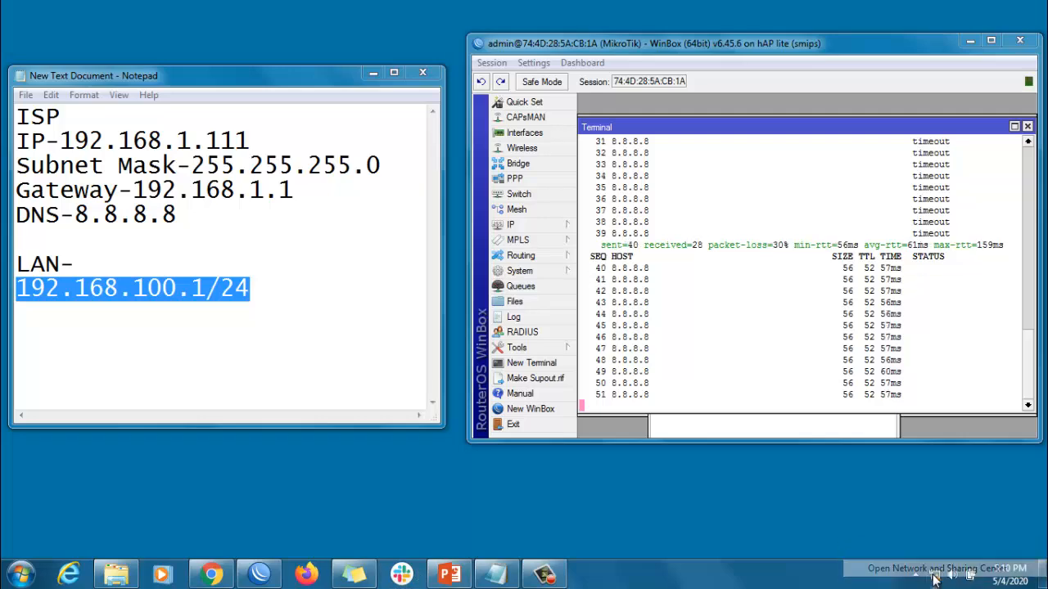
click(82, 90)
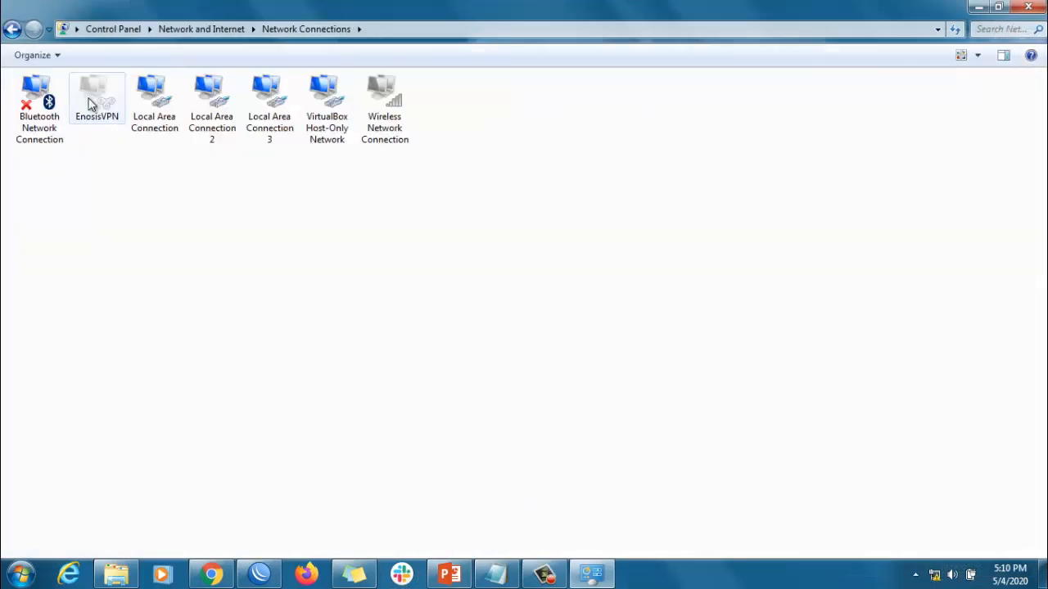
right_click(164, 106)
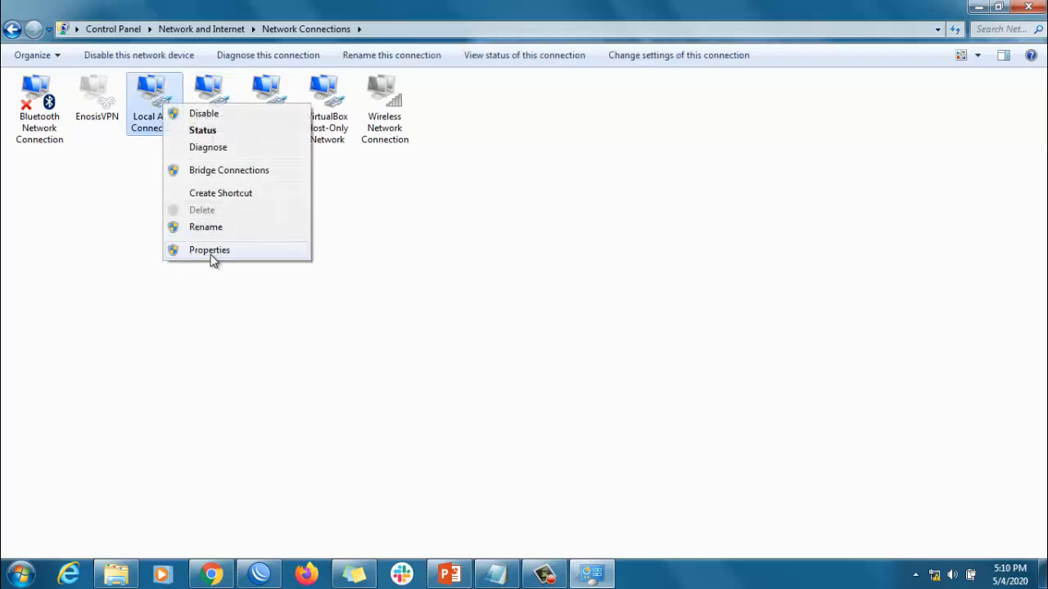
click(212, 250)
click(200, 260)
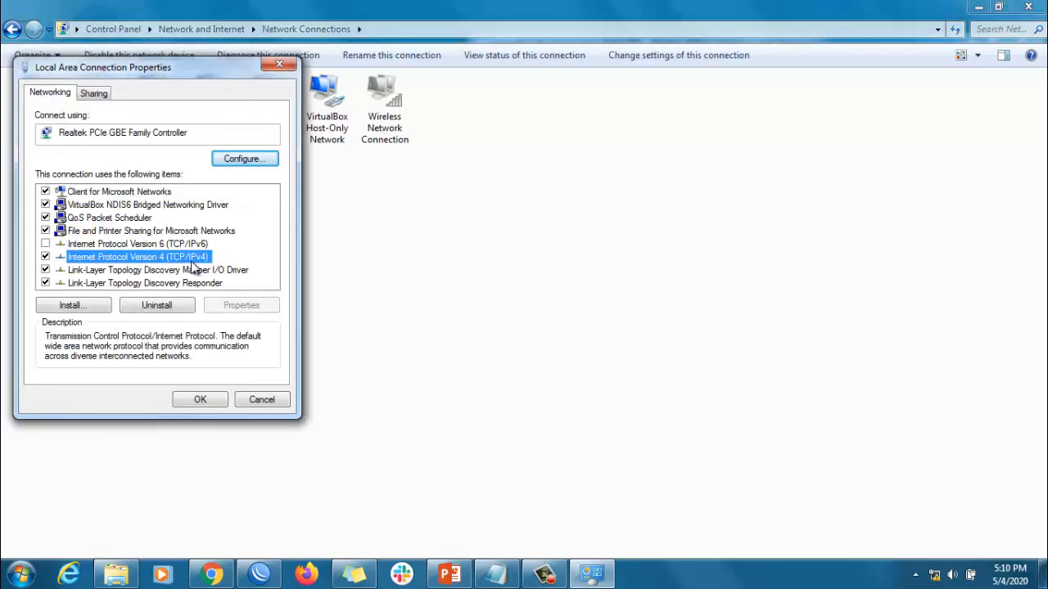
click(219, 306)
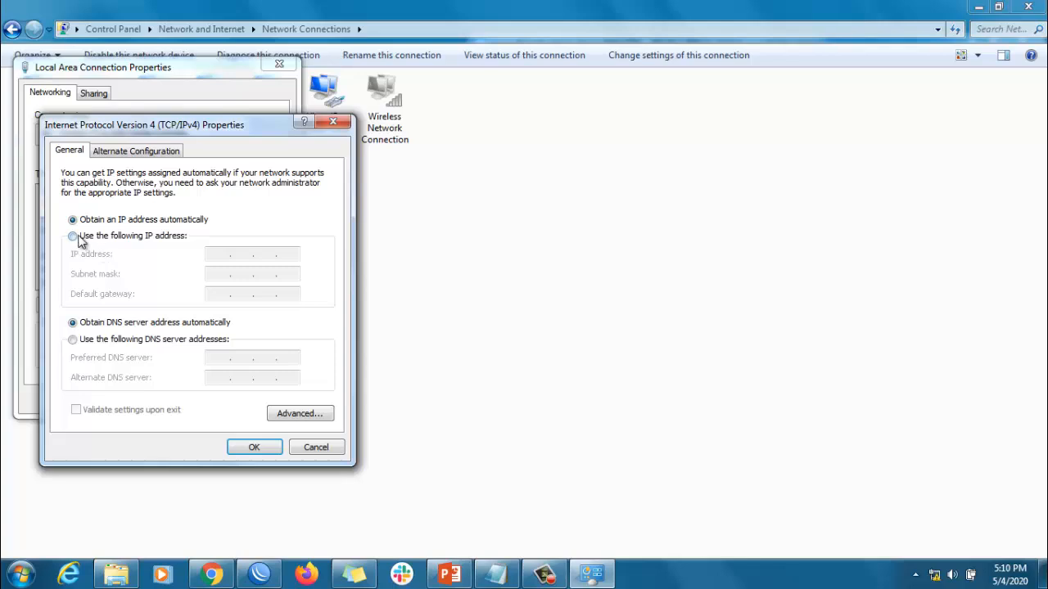
click(73, 236)
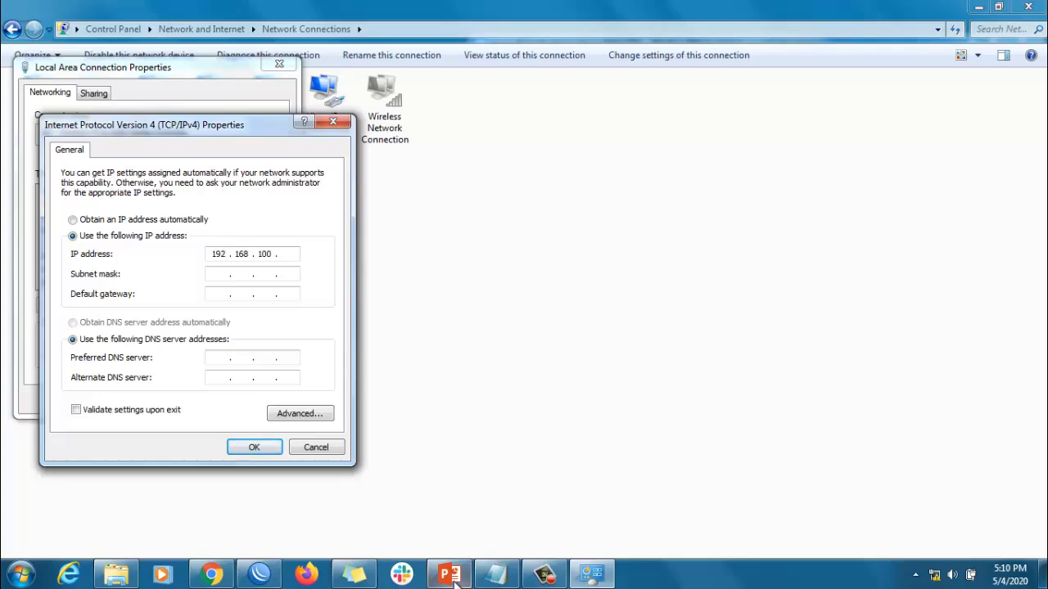
click(496, 573)
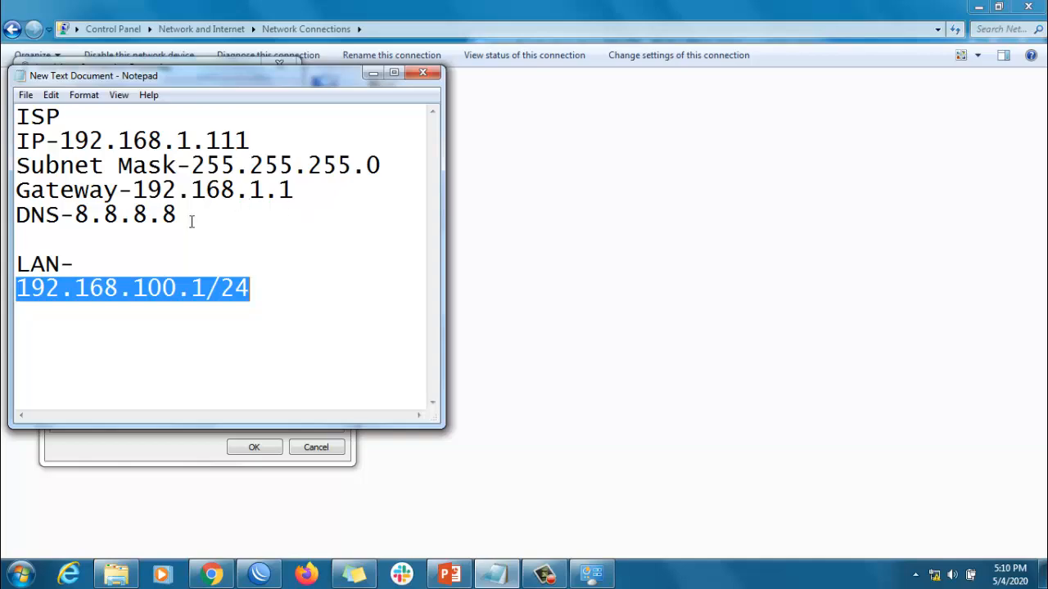
click(372, 73)
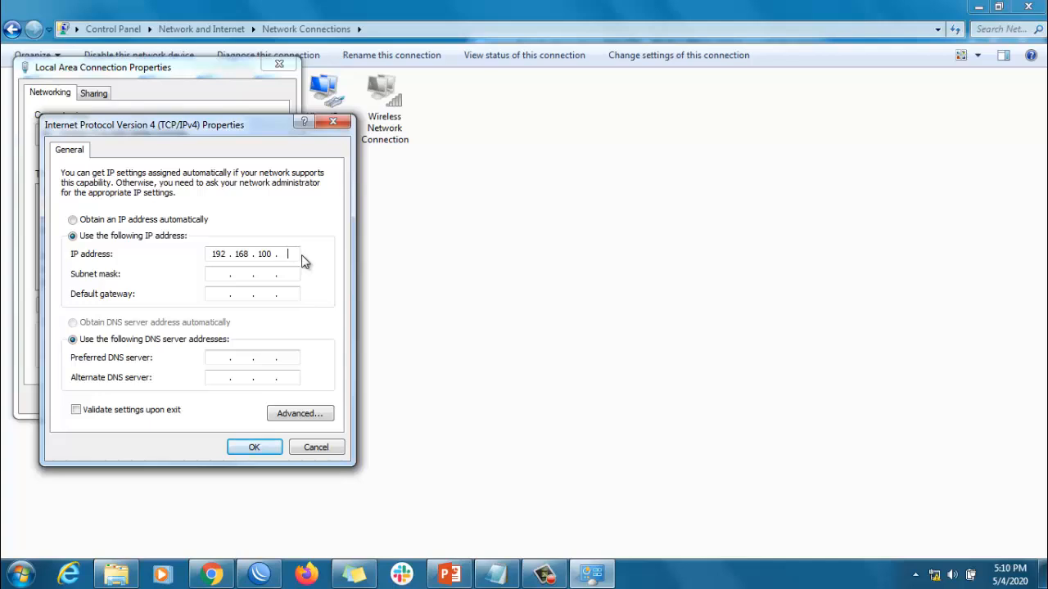
text(2)
click(216, 277)
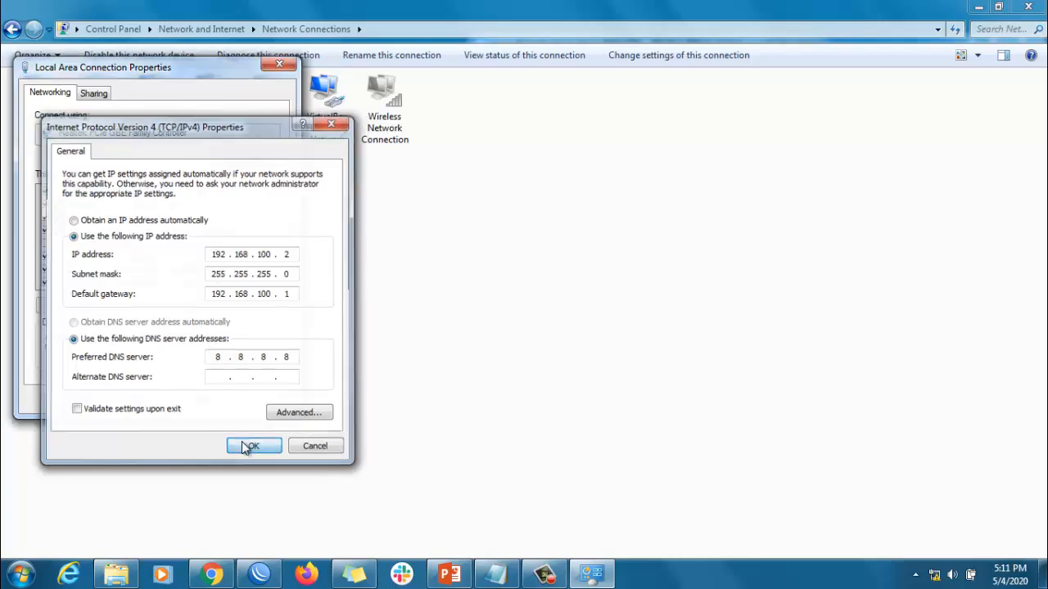
Apply the Local Area Connection's IPv4 settings, close its properties and refresh the list of network connections
click(243, 445)
click(199, 400)
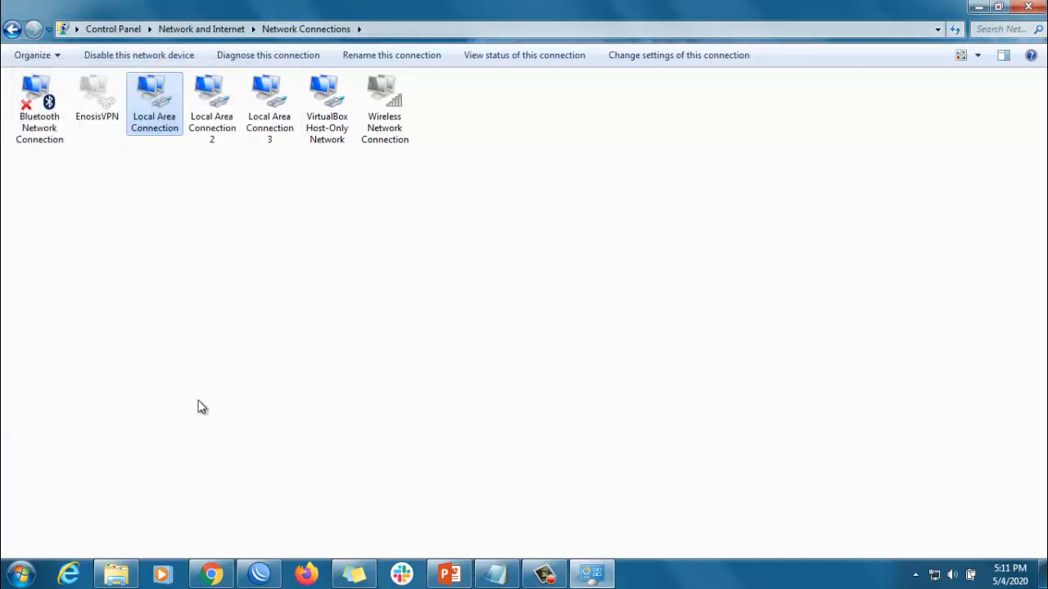
right_click(261, 277)
click(298, 337)
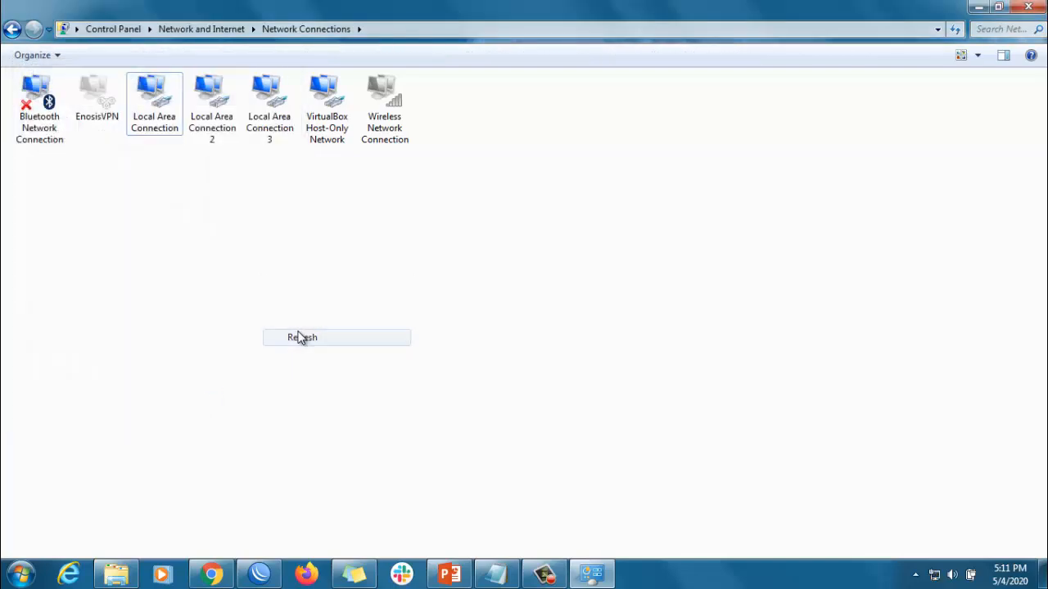
Switch to Chrome and open google.com in a new tab to test the PC's internet access
click(210, 573)
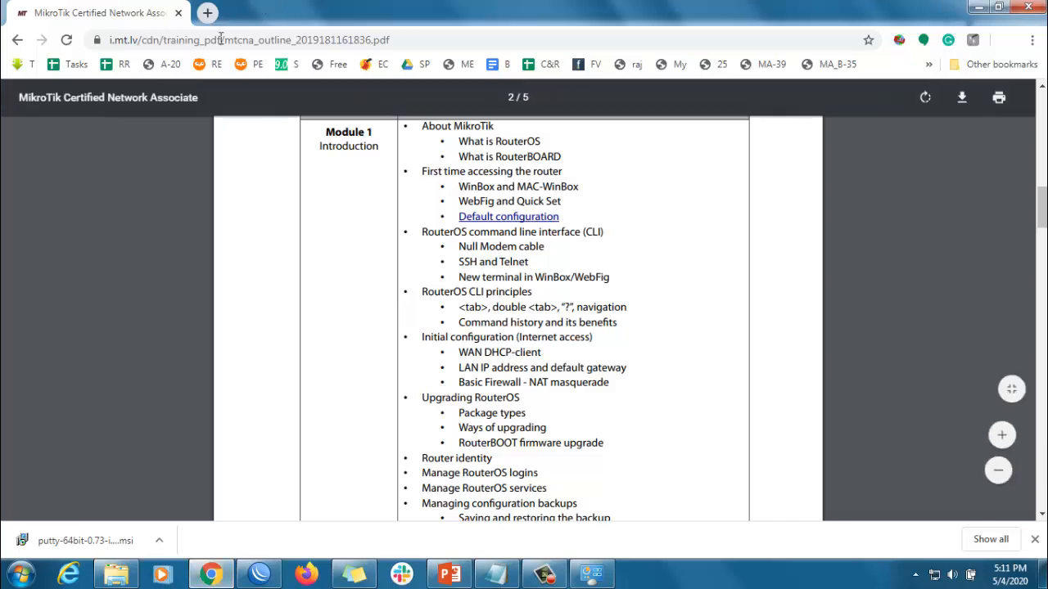
click(207, 13)
text(go)
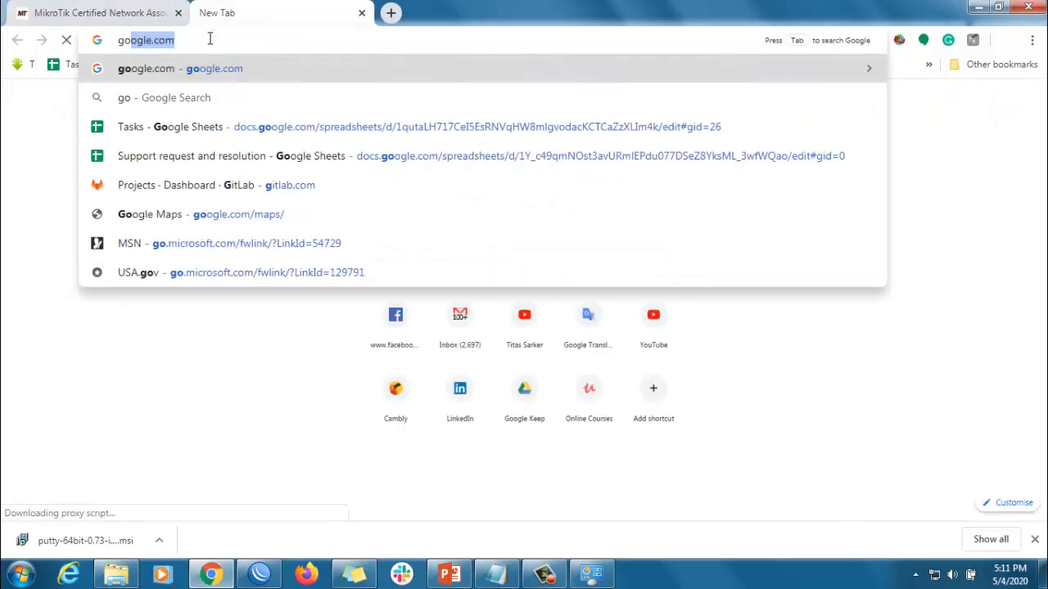
key(Return)
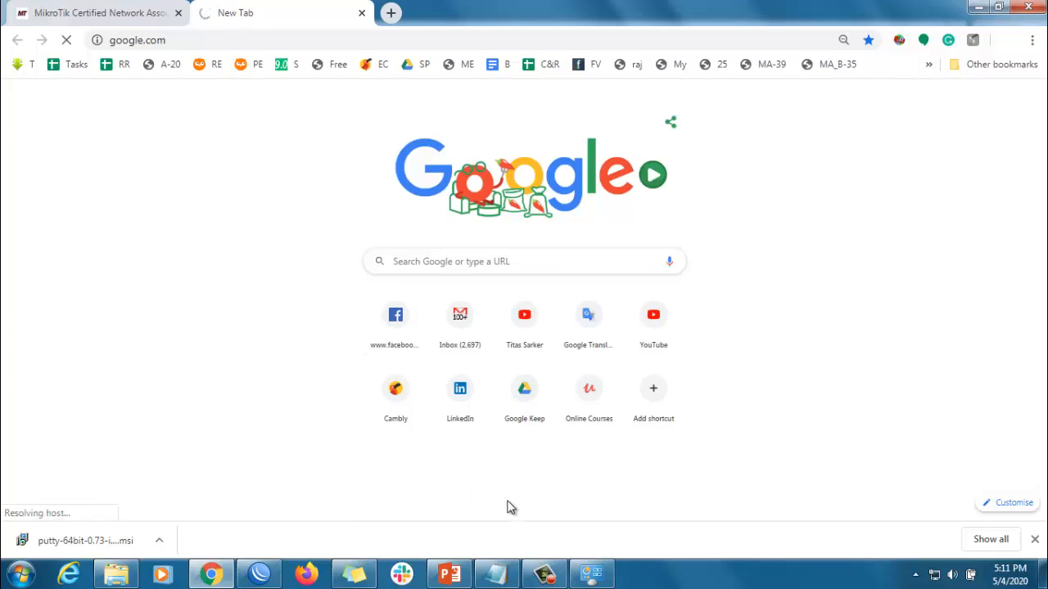
Disable and re-enable the PC's Local Area Connection in the Windows network connections
click(591, 573)
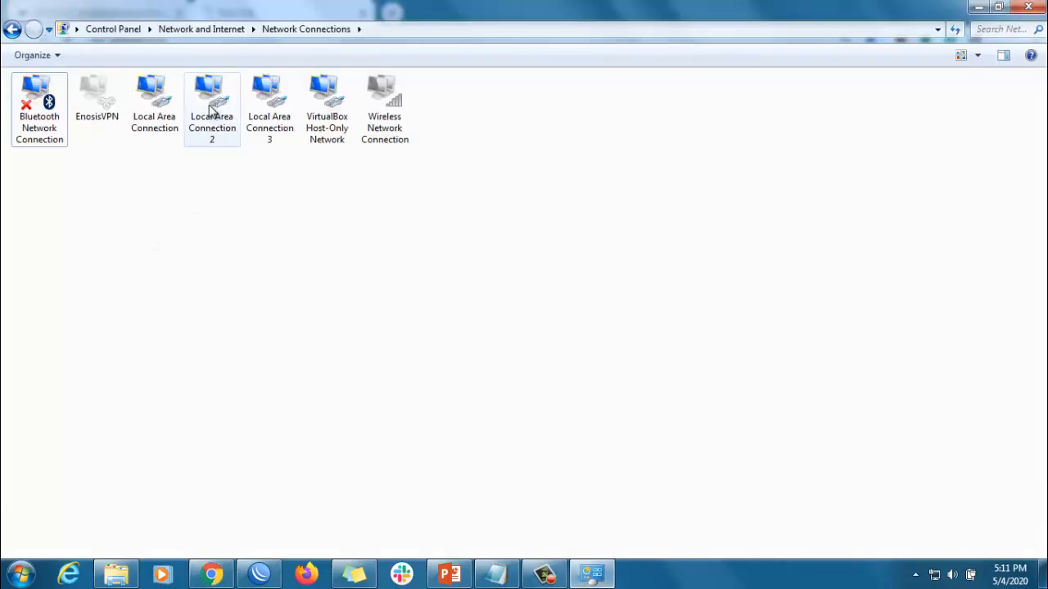
right_click(155, 111)
click(170, 115)
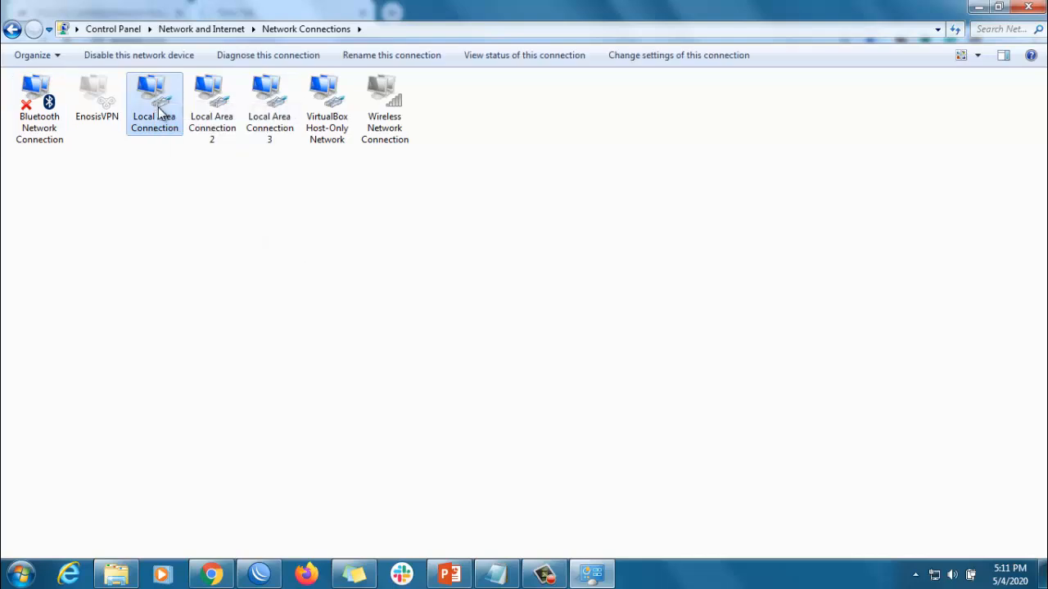
click(174, 188)
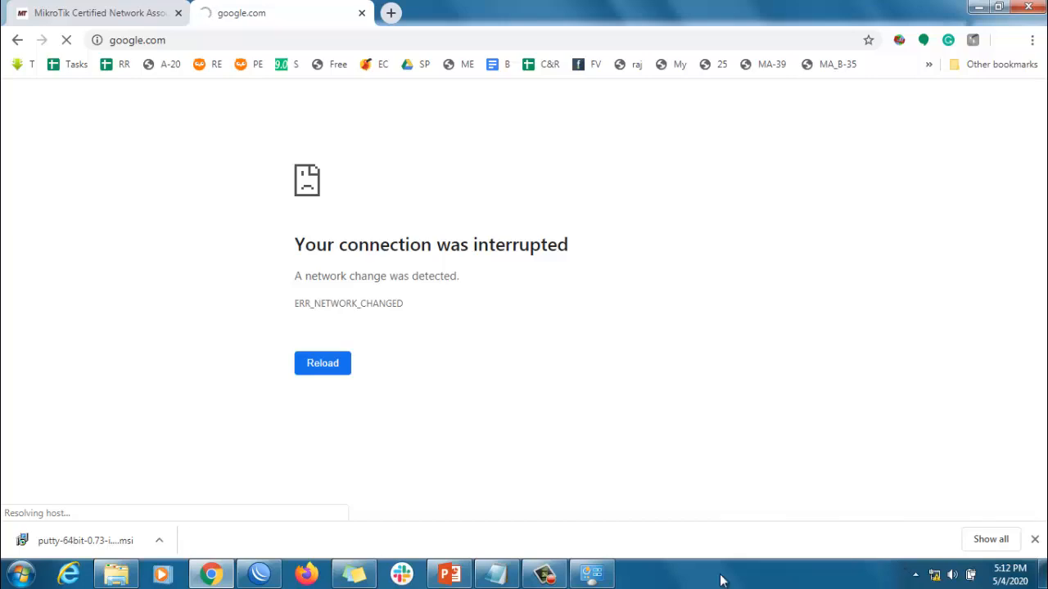
Switch to WinBox, cancel the dropped session's reconnection and connect to the MikroTik router again as admin
click(258, 576)
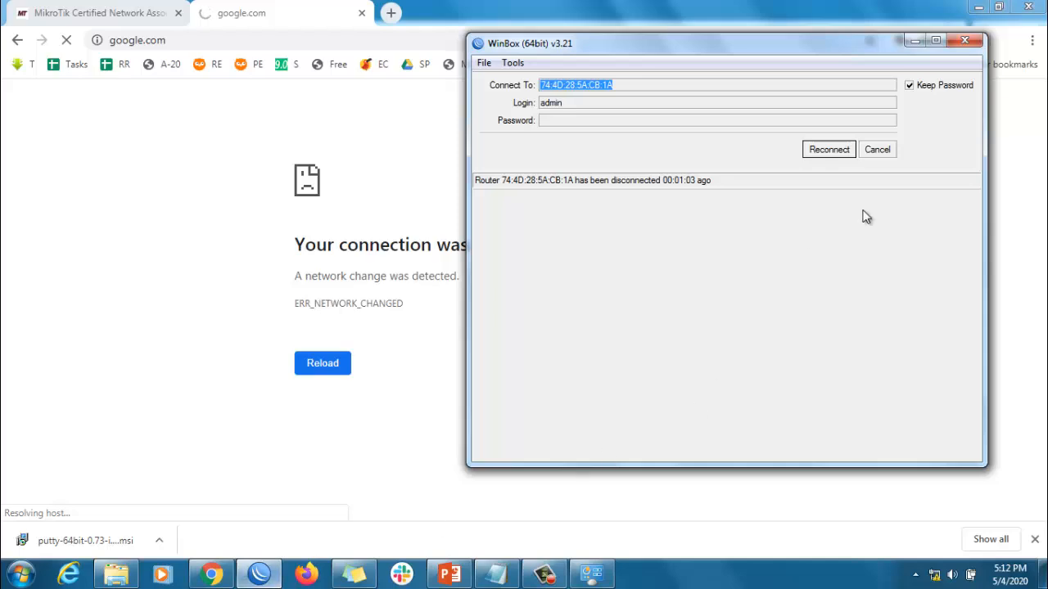
click(879, 155)
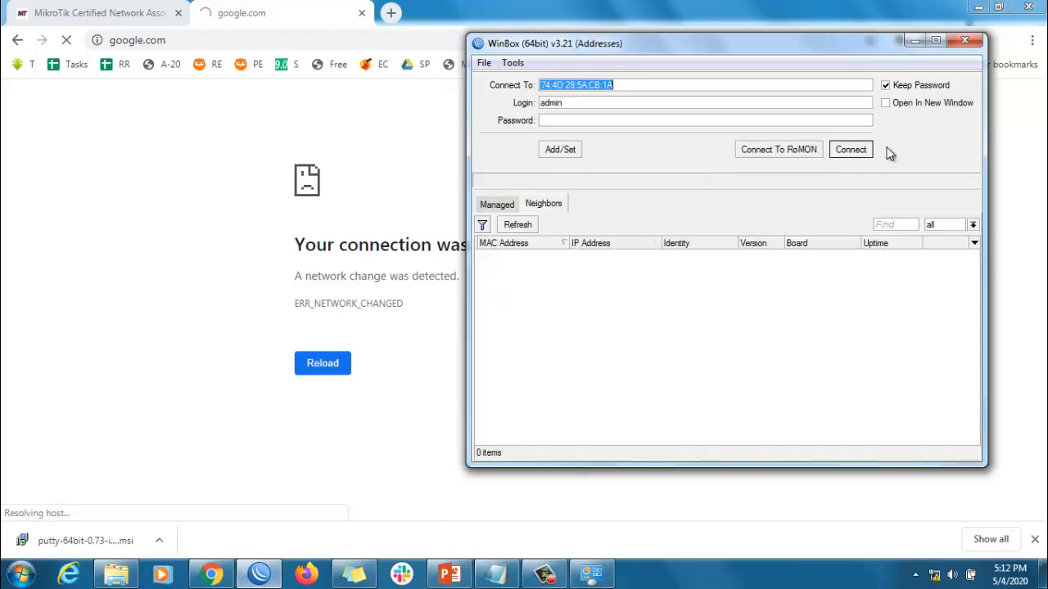
click(856, 151)
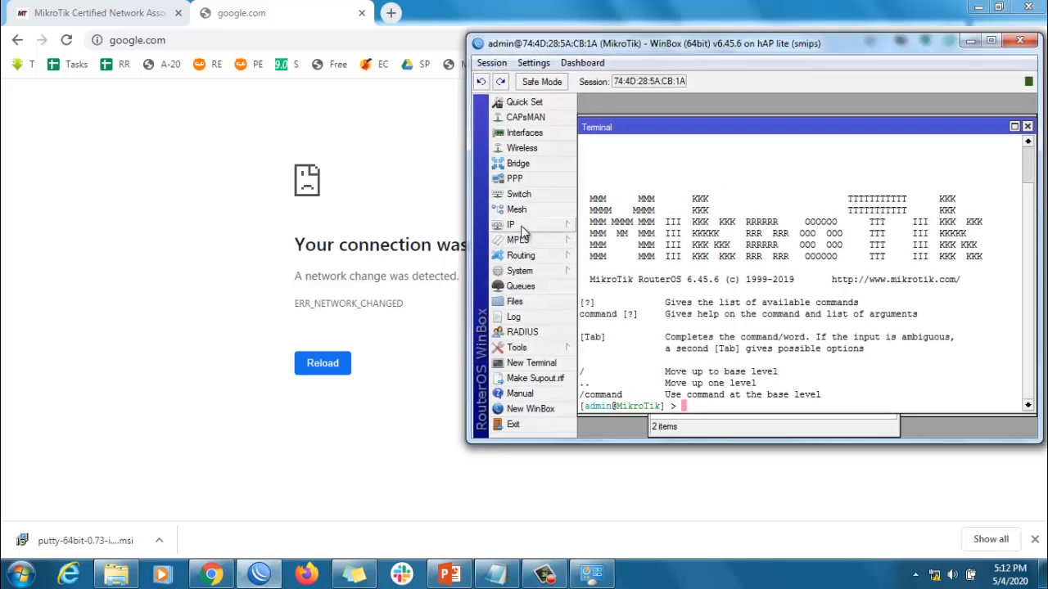
Add a firewall NAT rule on the router with chain srcnat and action masquerade
click(514, 225)
click(614, 319)
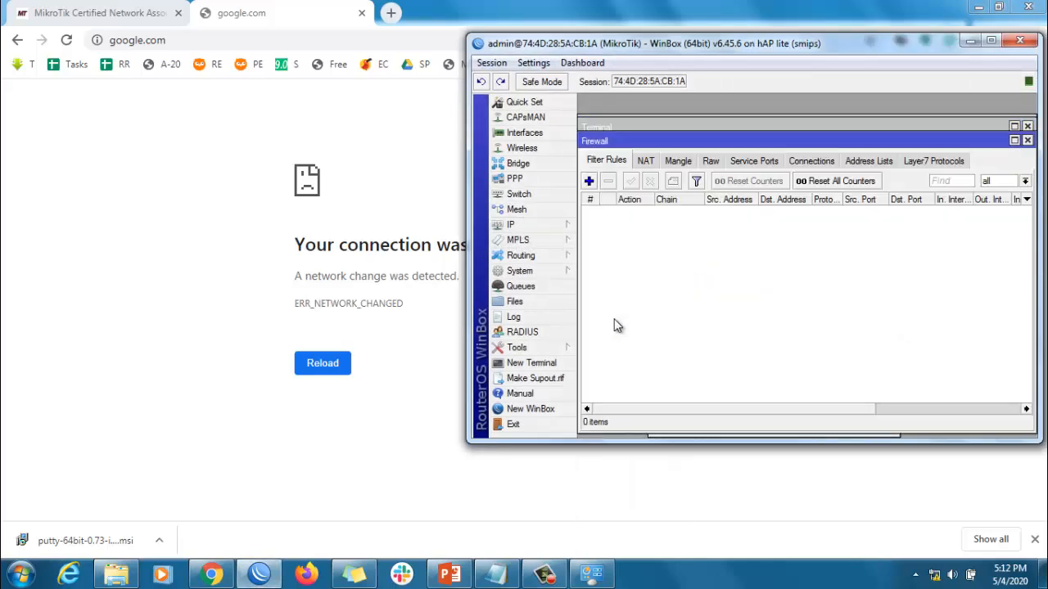
click(647, 164)
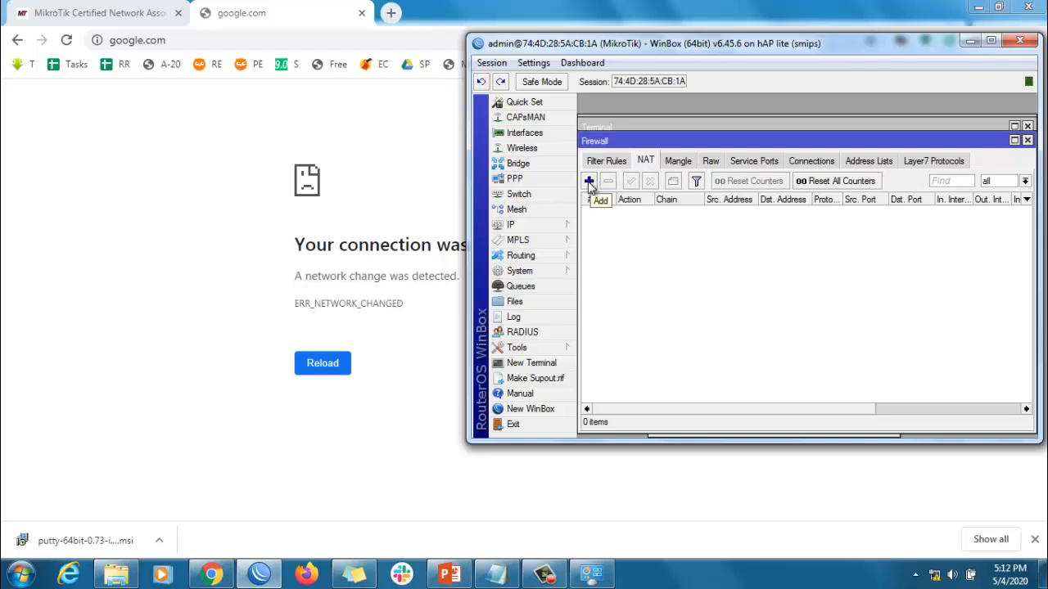
click(589, 183)
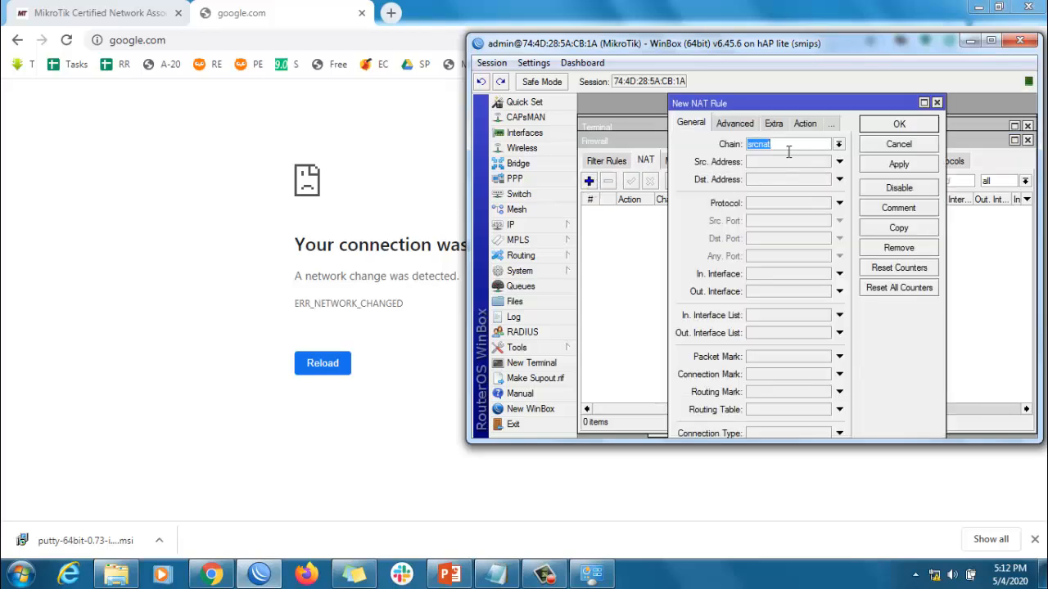
click(803, 125)
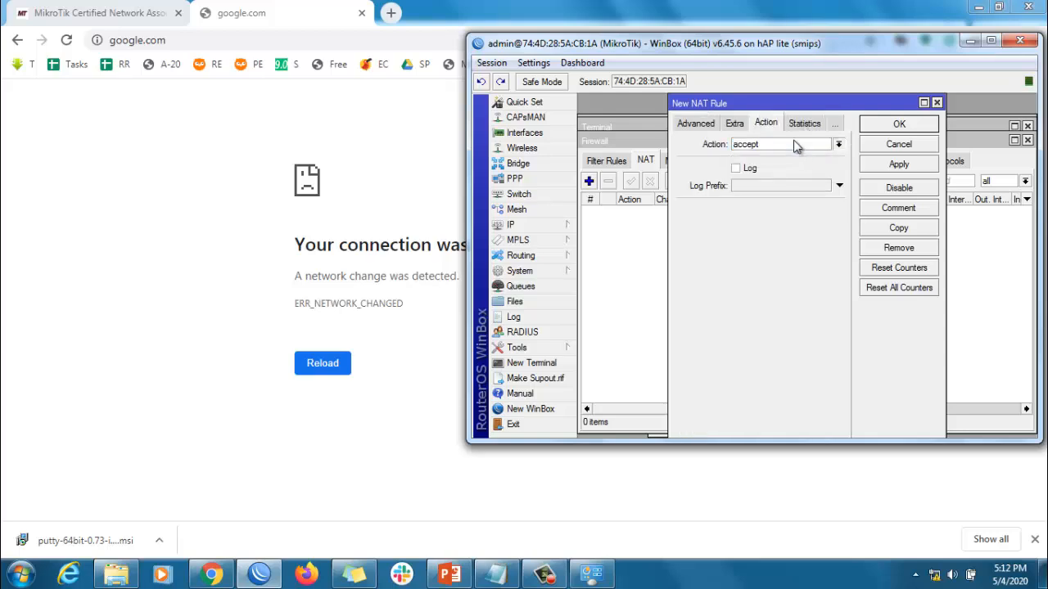
click(788, 144)
click(769, 216)
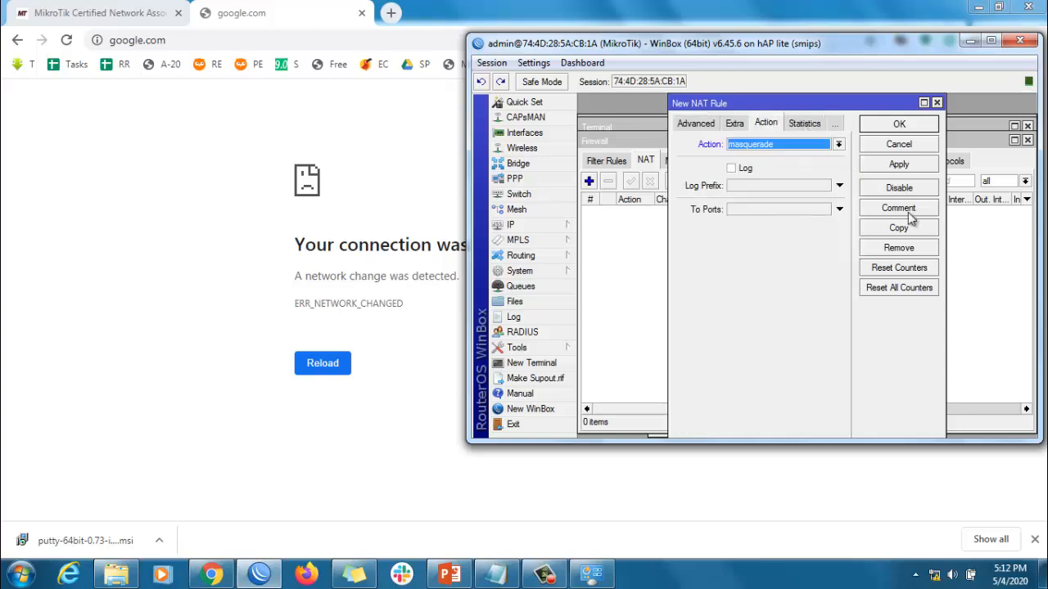
click(898, 164)
click(900, 125)
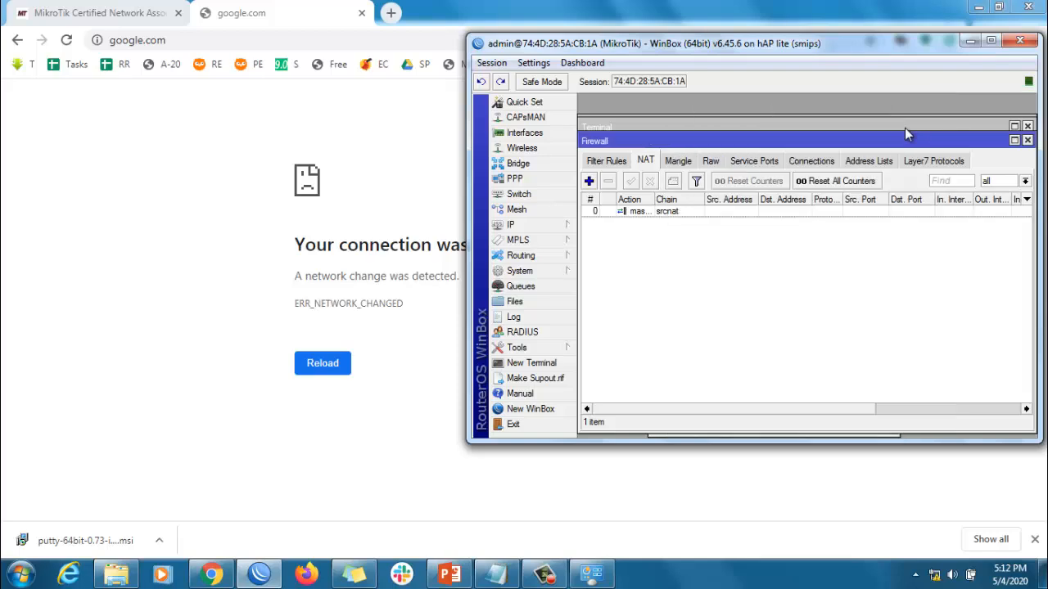
Switch to Chrome and reload google.com to test internet access through the router
click(234, 325)
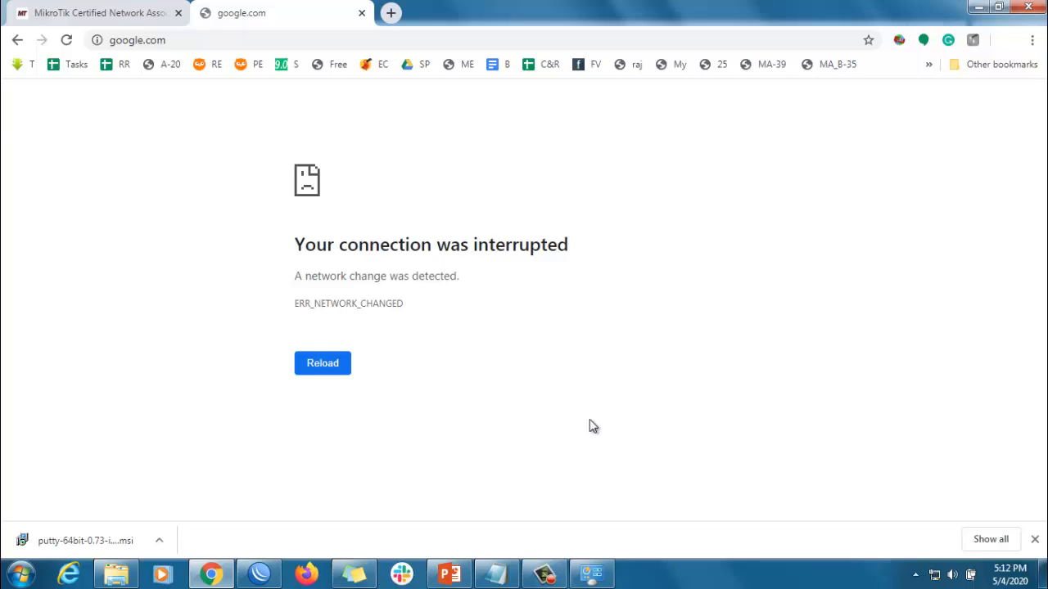
click(66, 40)
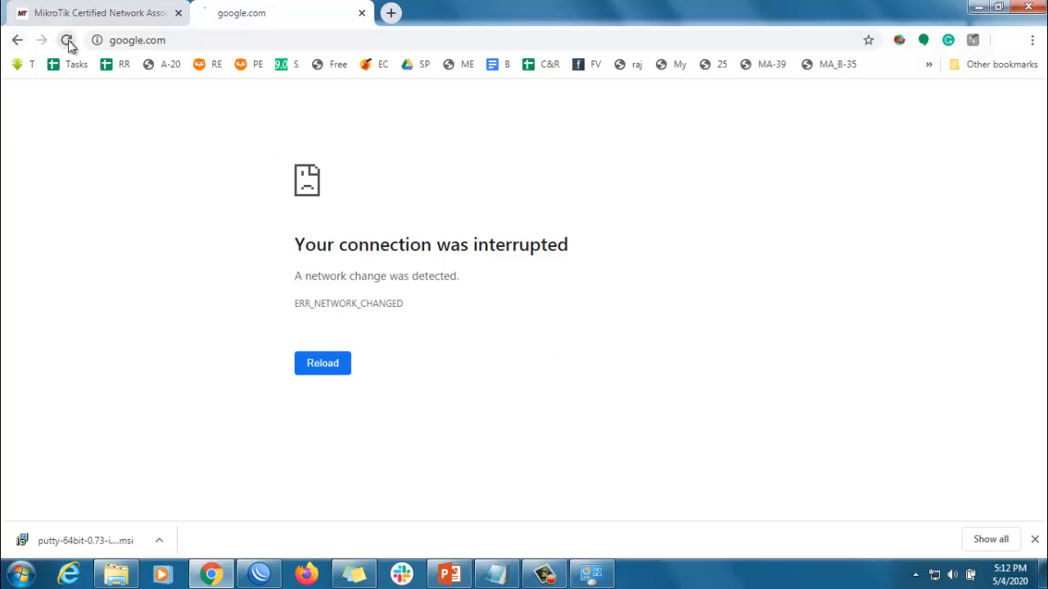